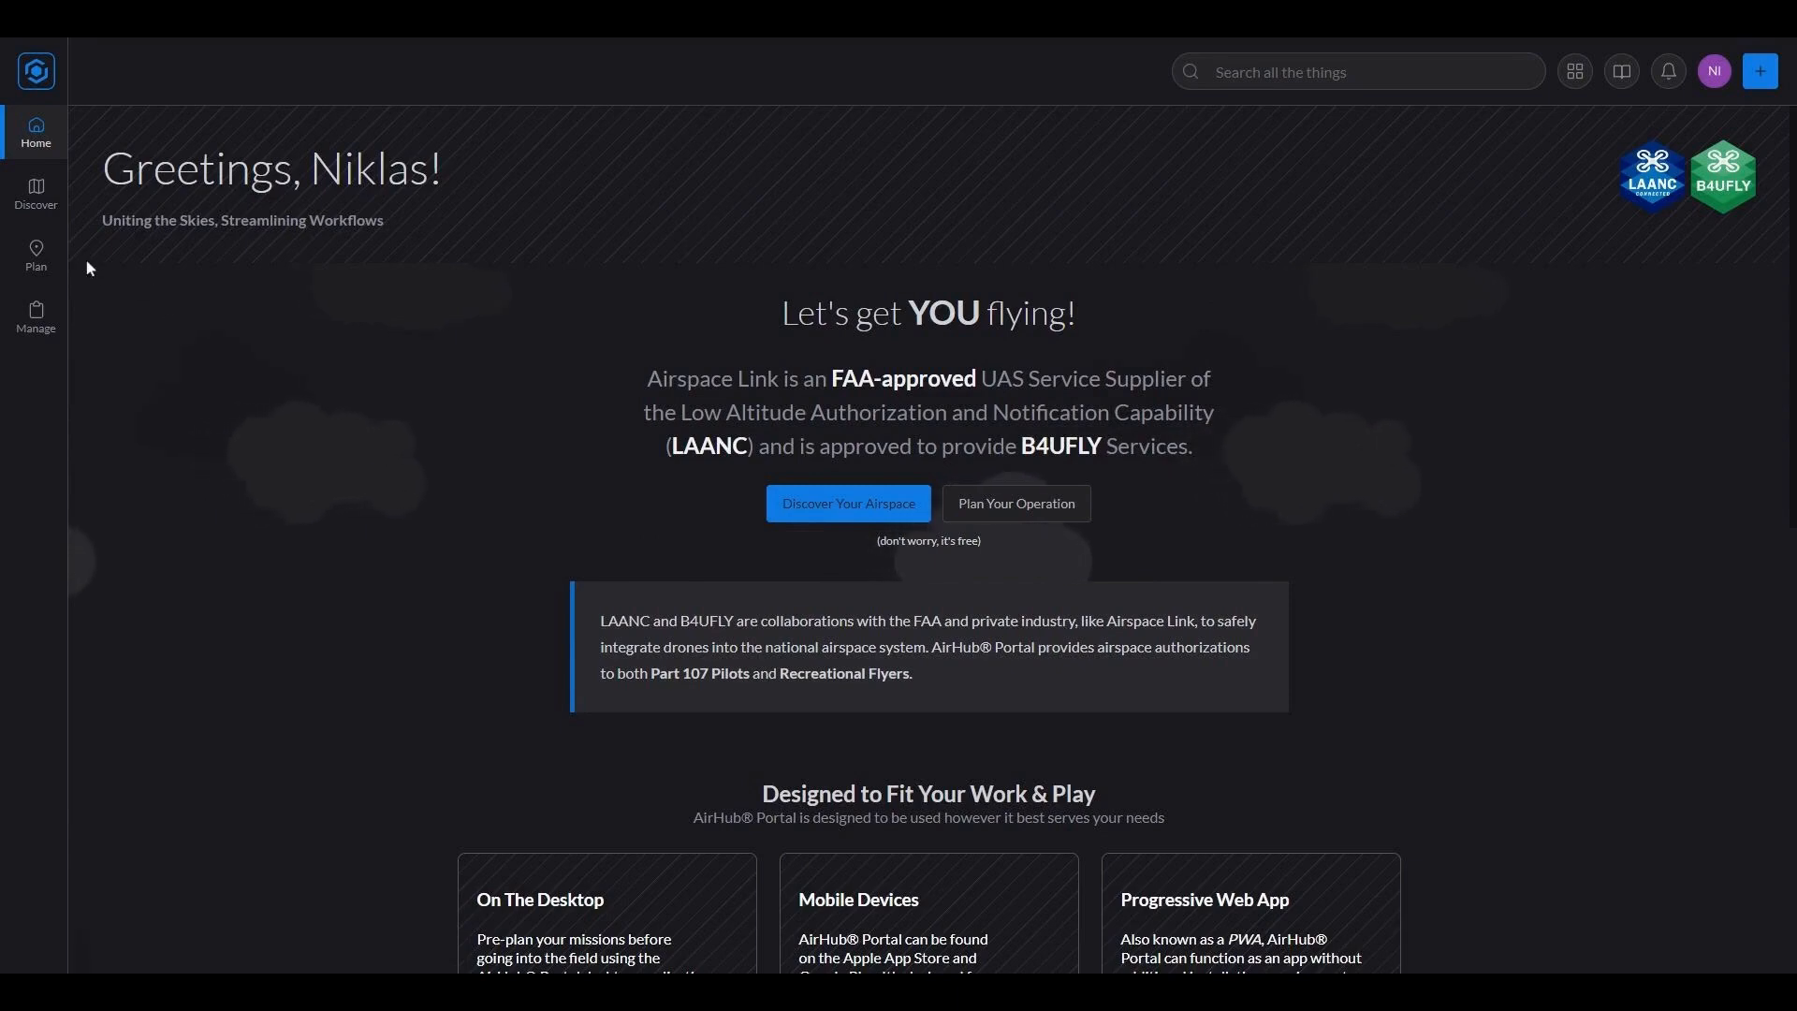
# Examine the San Diego airspace around Vacation Isle on the operations planning map and open a new operation form
pyautogui.click(37, 262)
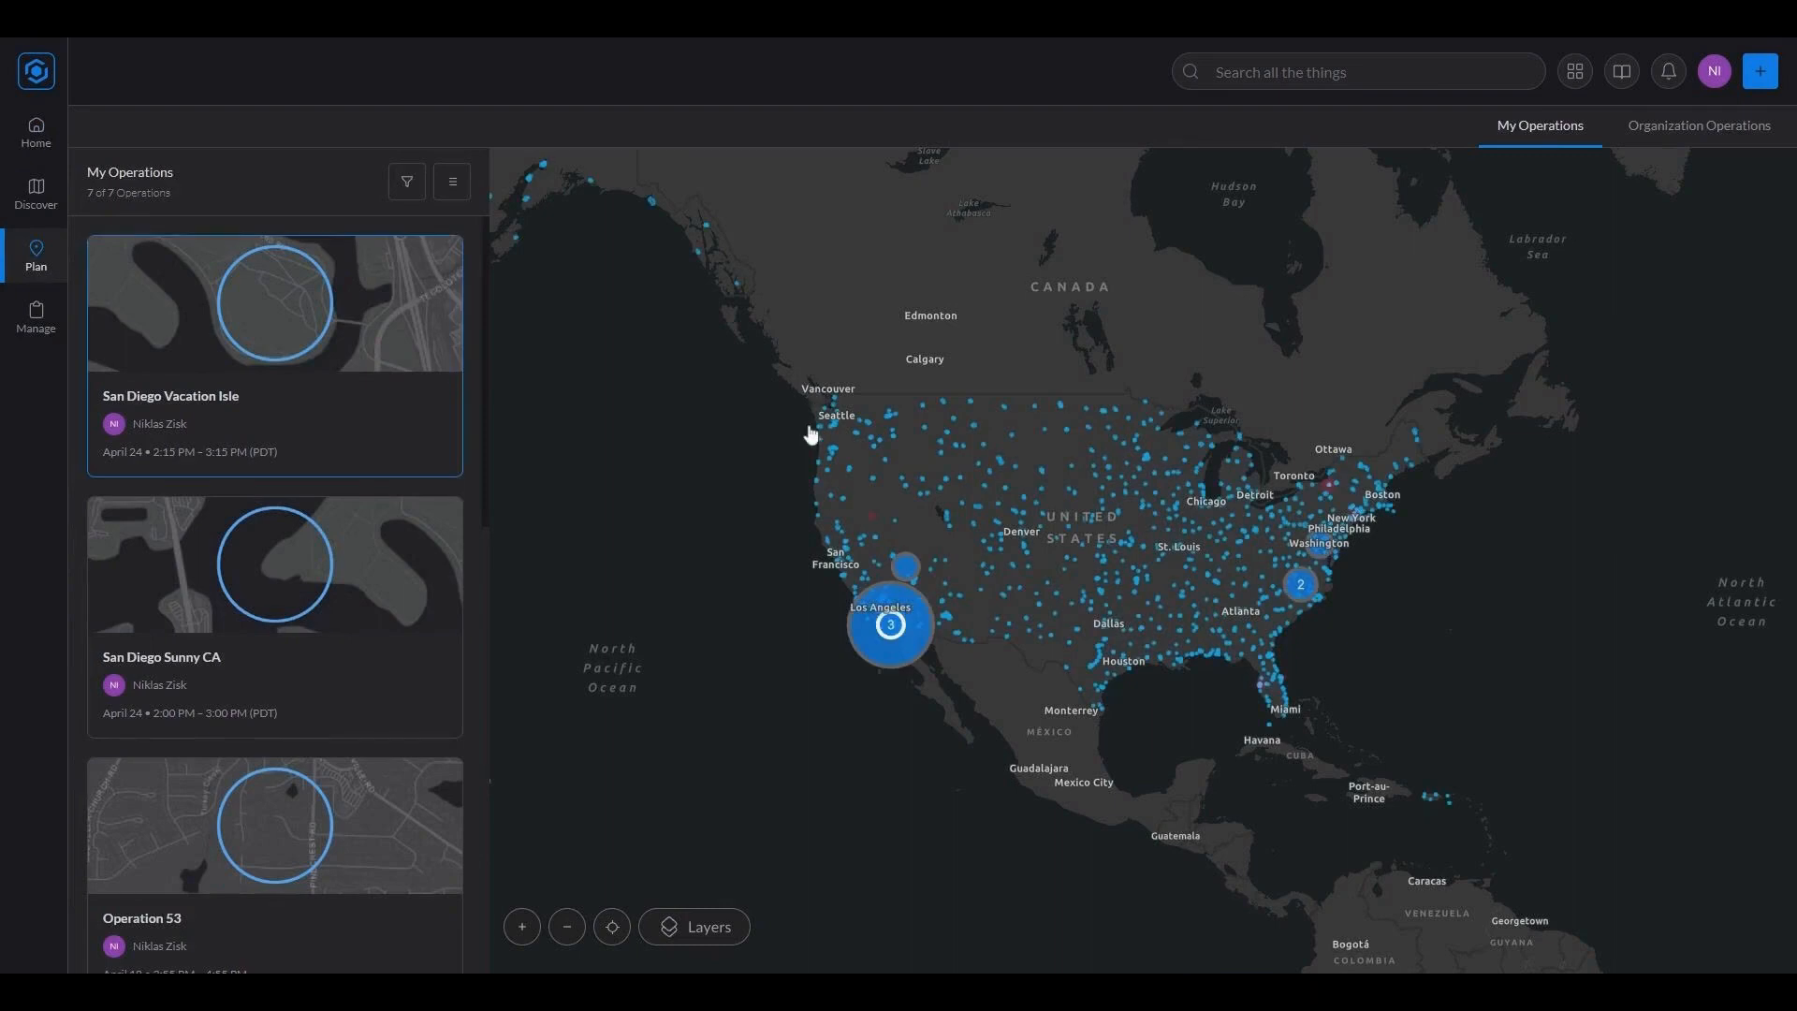
pyautogui.moveTo(851, 586); pyautogui.dragTo(923, 663)
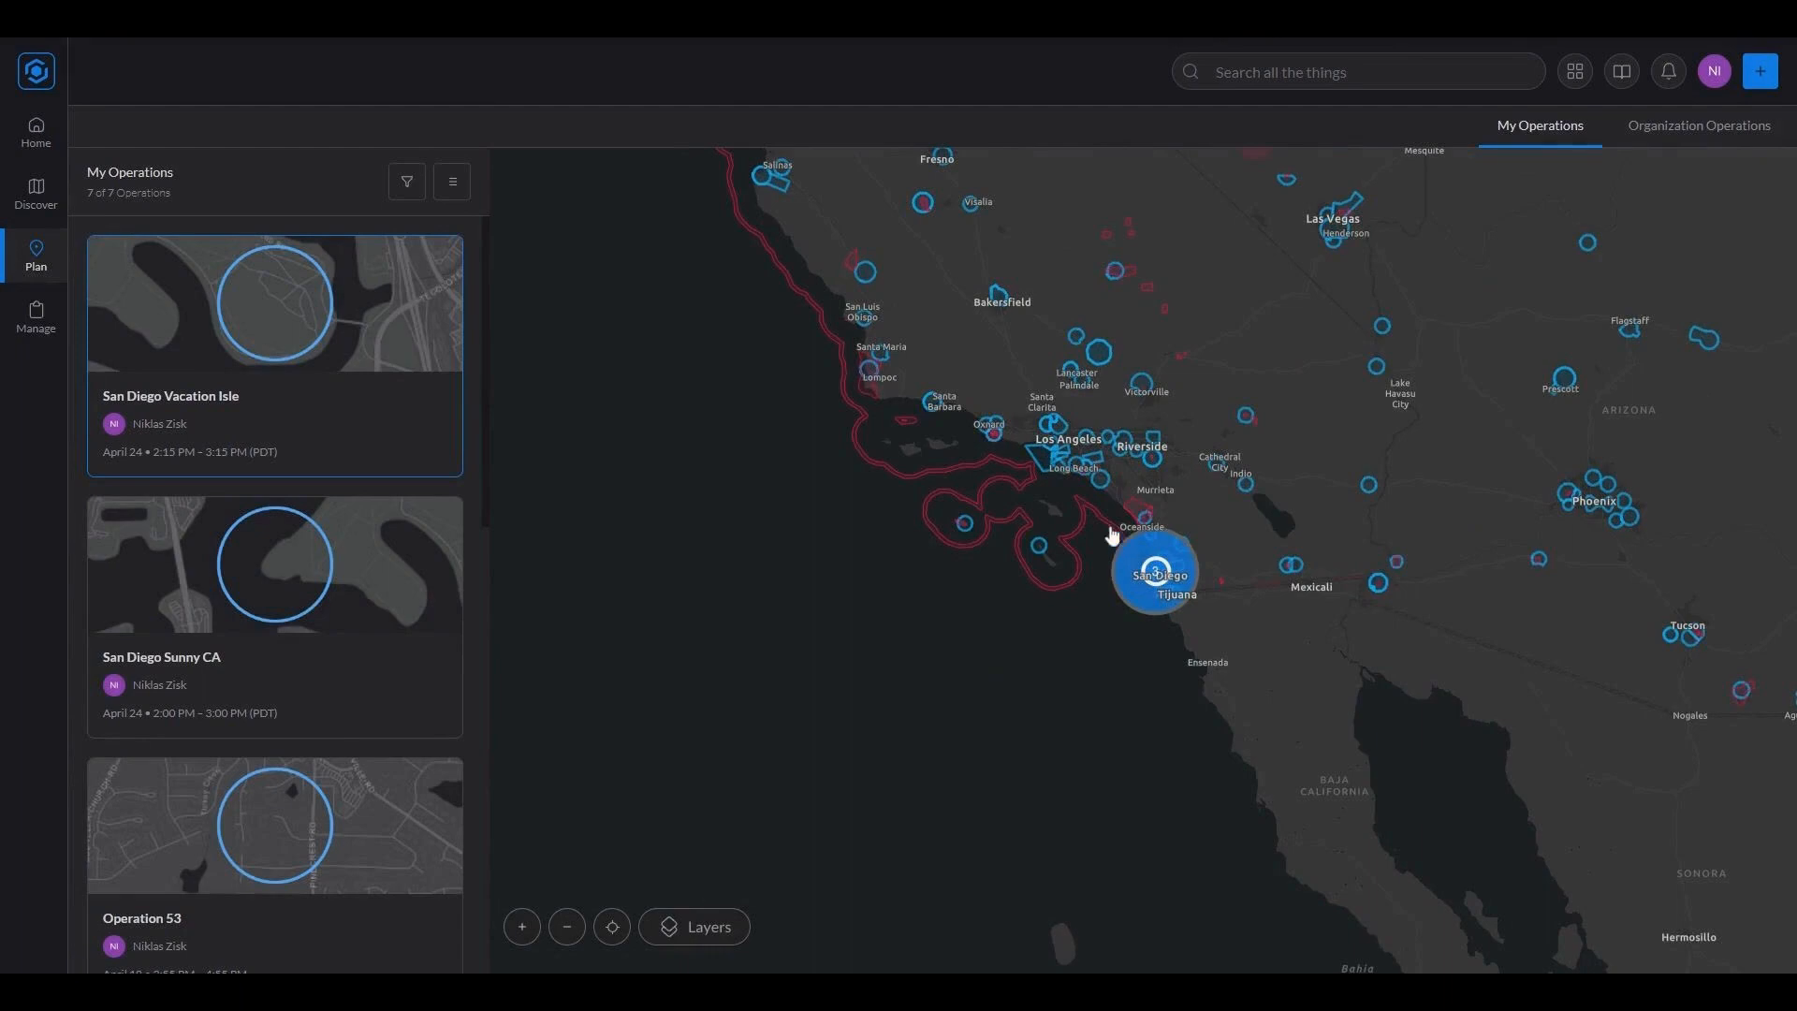
pyautogui.click(1185, 604)
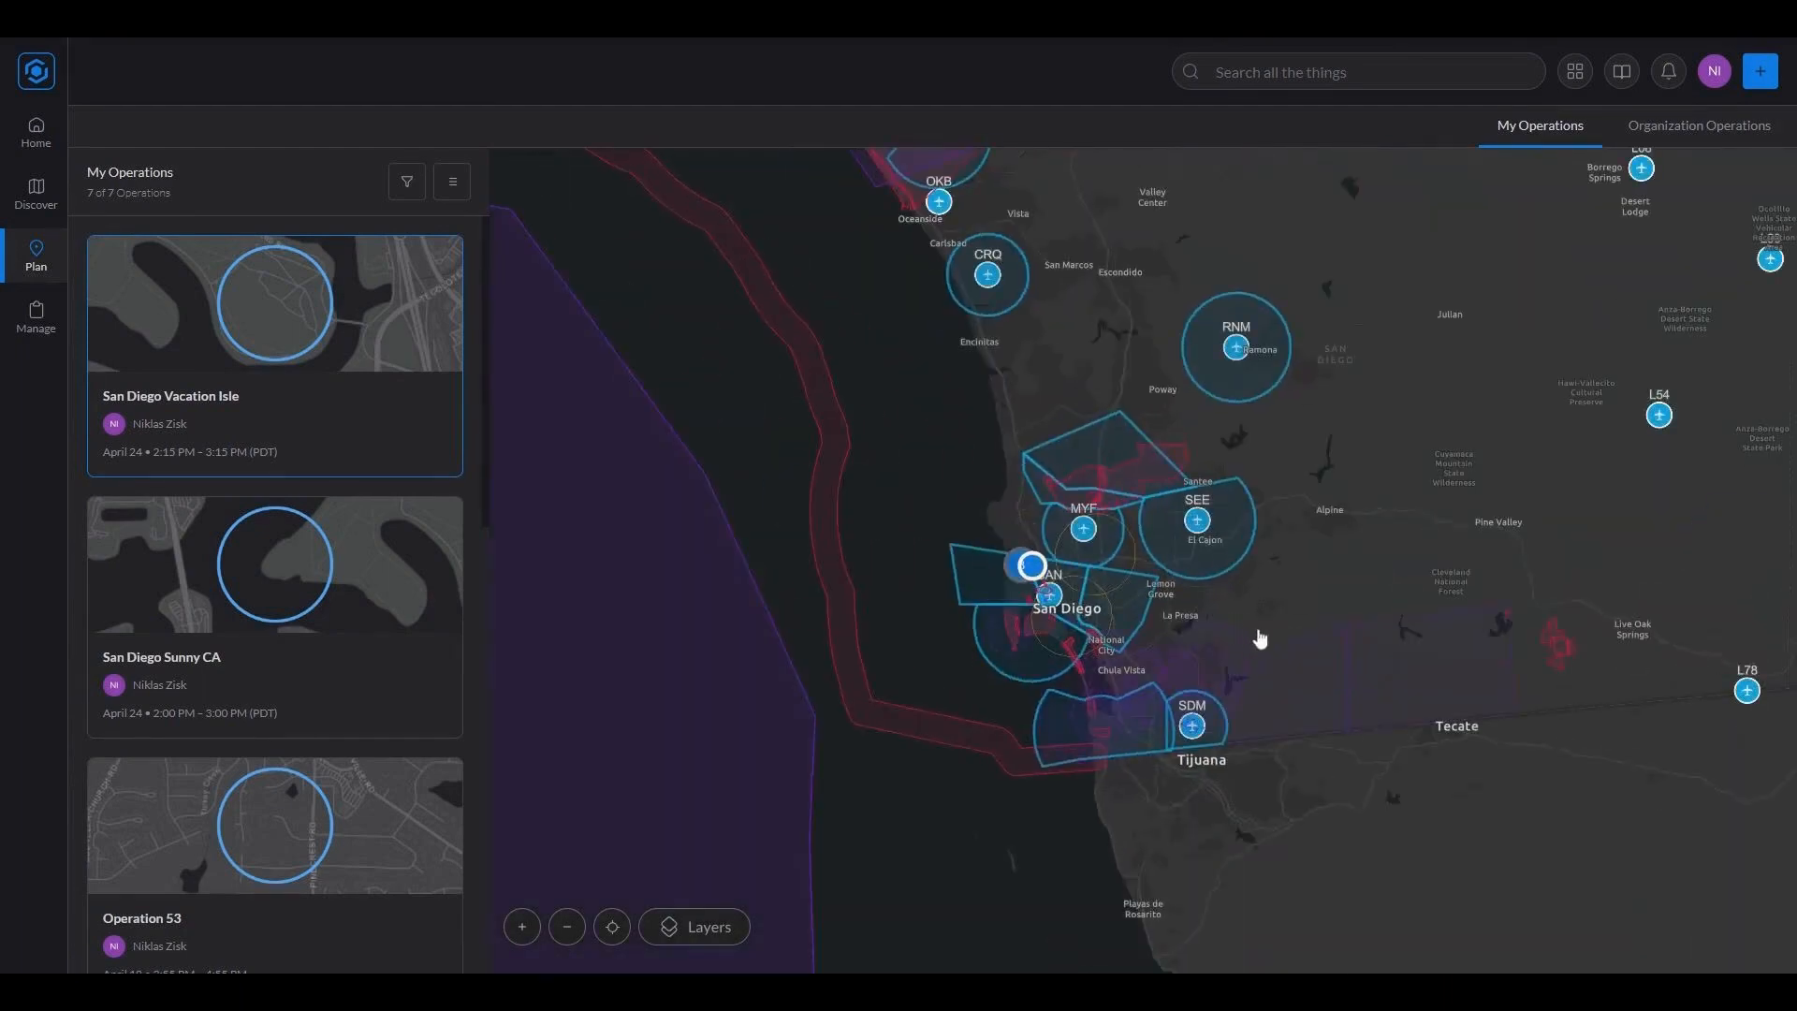
pyautogui.moveTo(970, 543); pyautogui.dragTo(1174, 672)
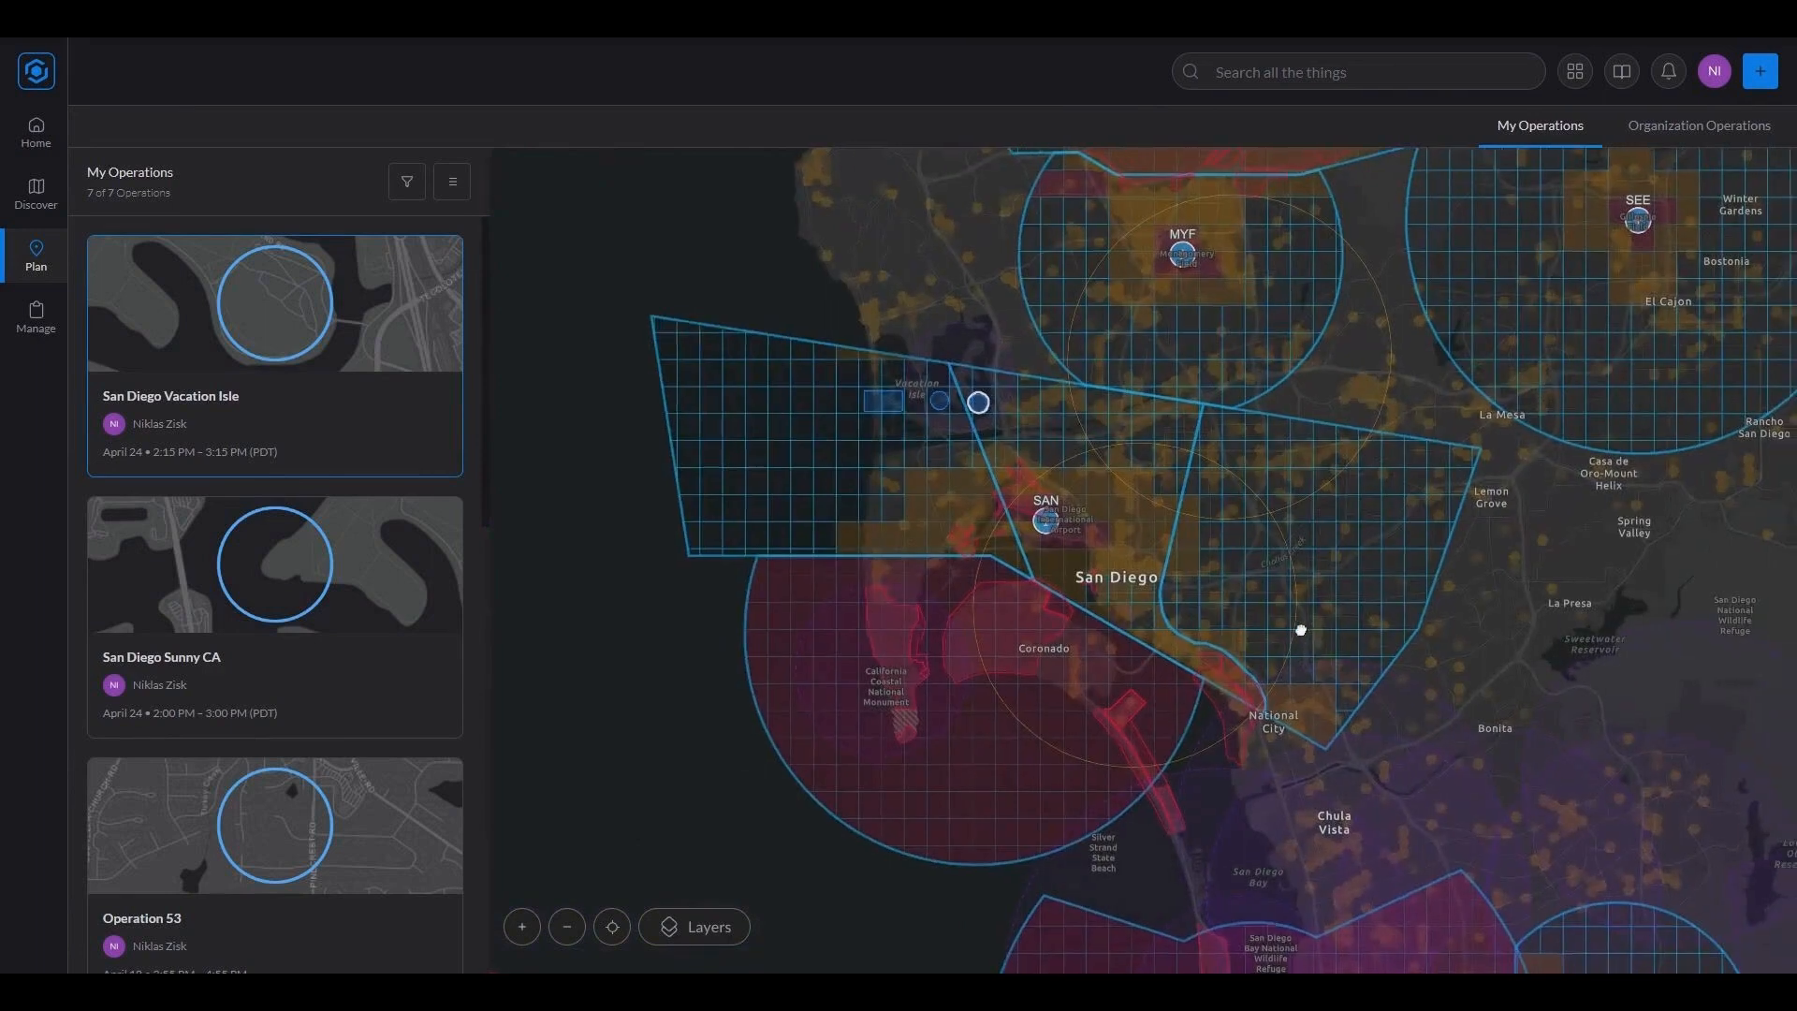
pyautogui.moveTo(1301, 629); pyautogui.dragTo(1119, 746)
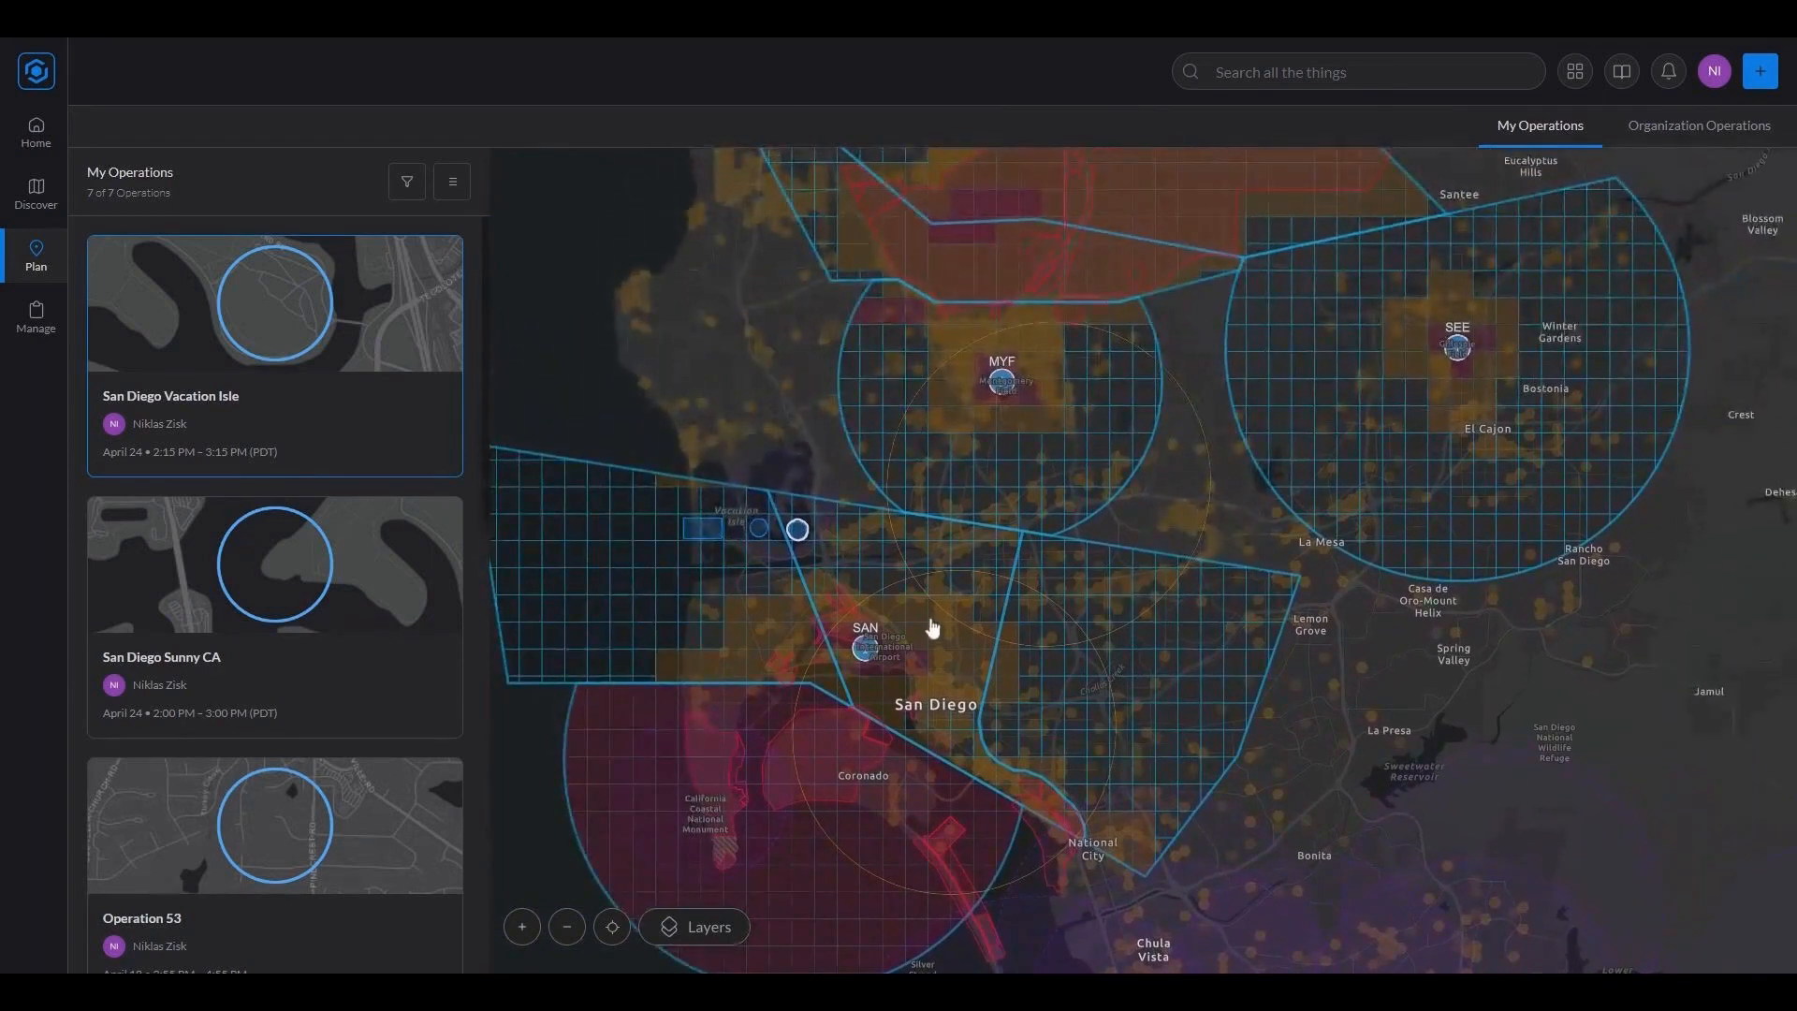
pyautogui.moveTo(932, 628); pyautogui.dragTo(1039, 706)
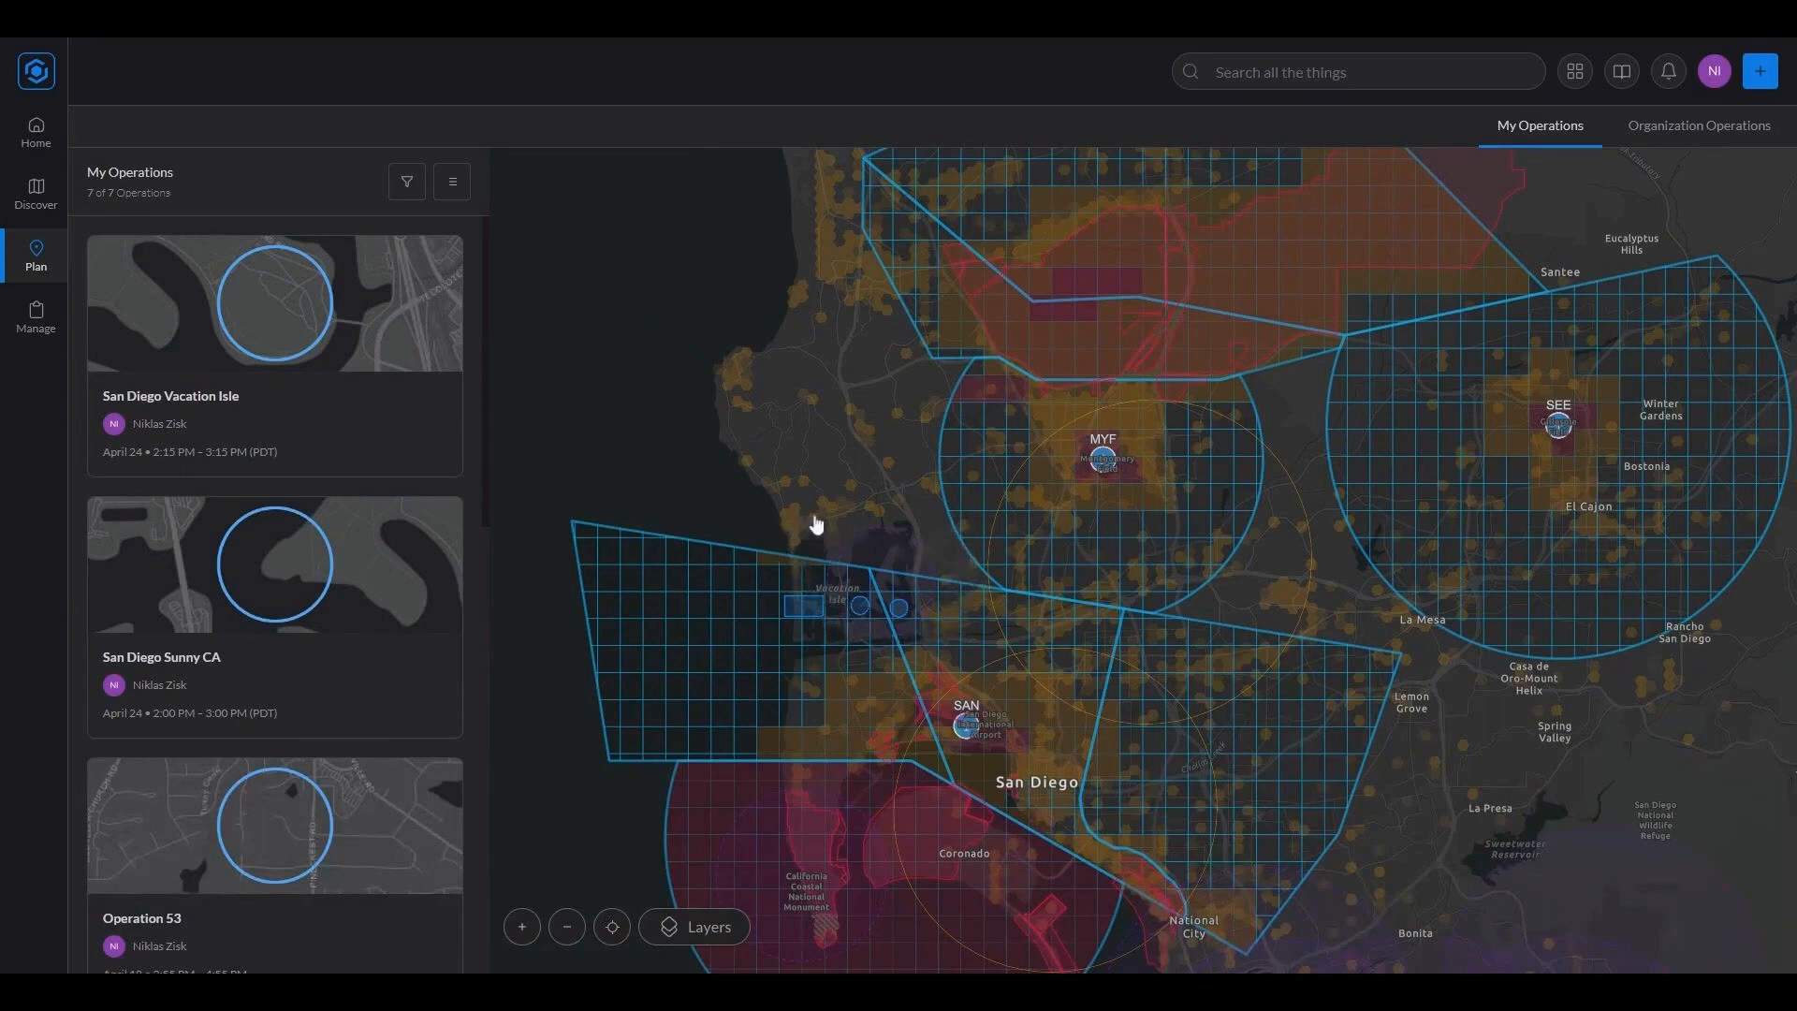
pyautogui.moveTo(813, 520); pyautogui.dragTo(951, 670)
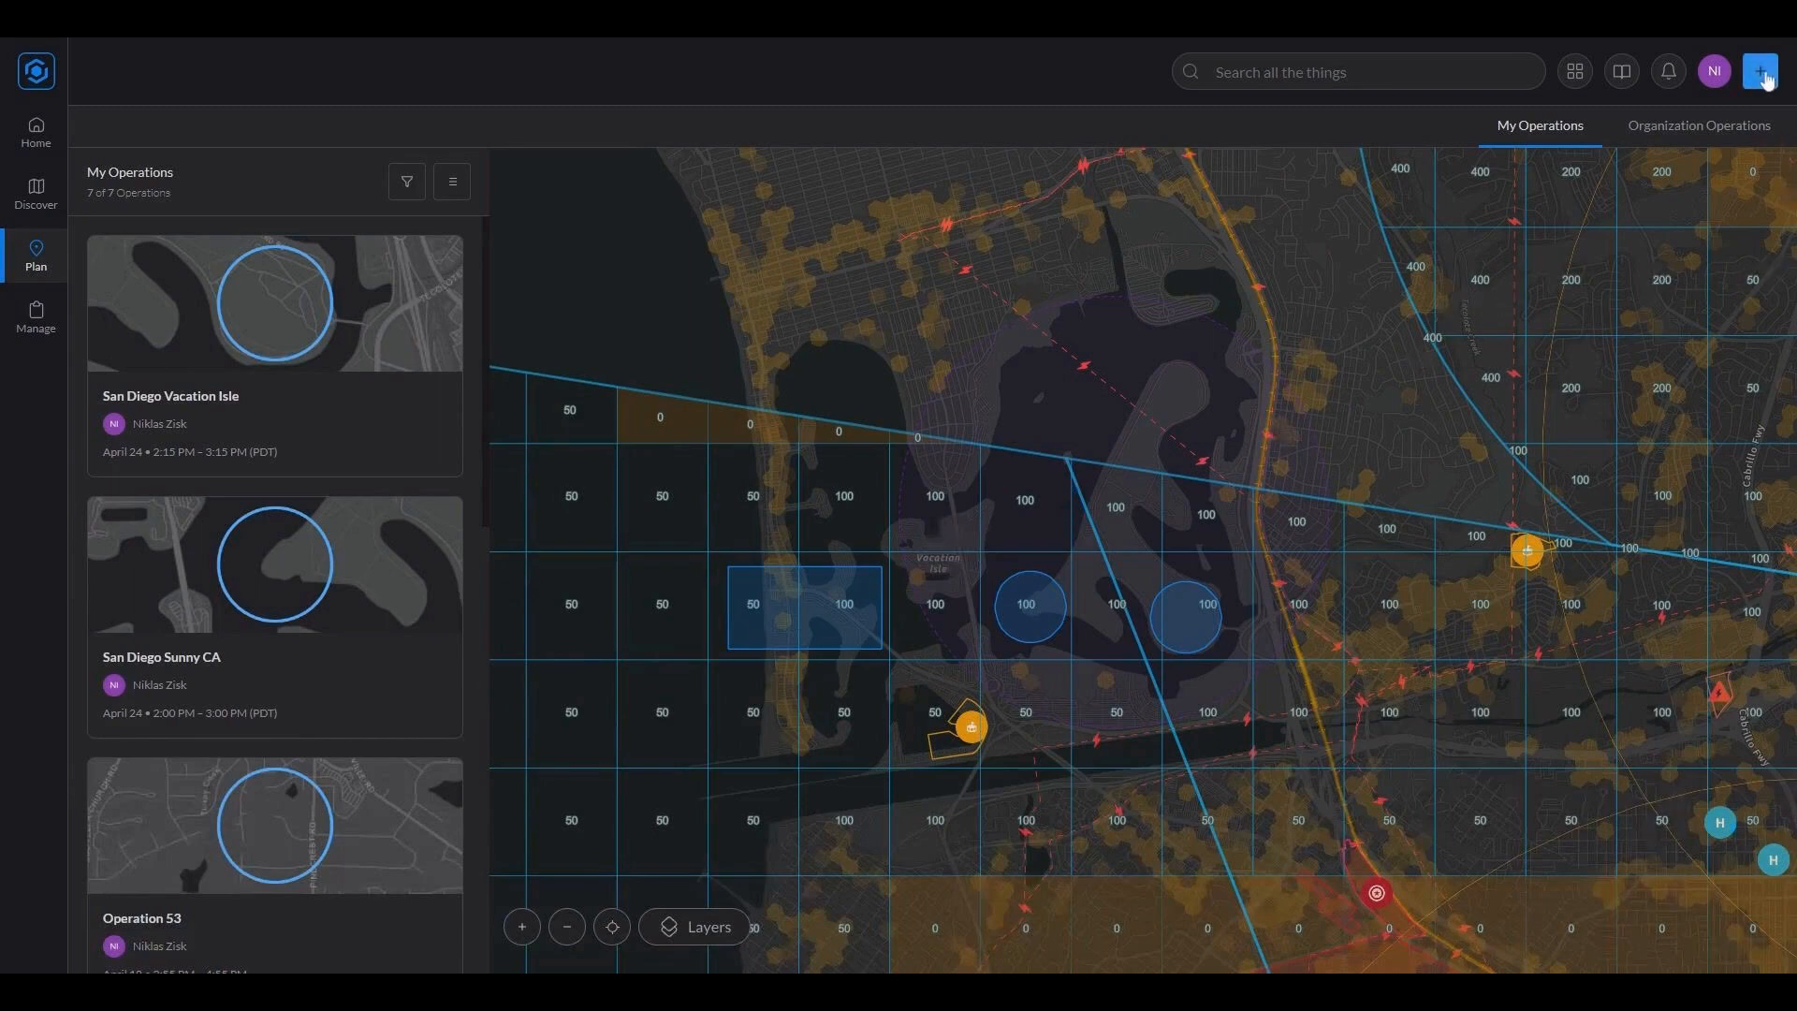
pyautogui.click(1759, 71)
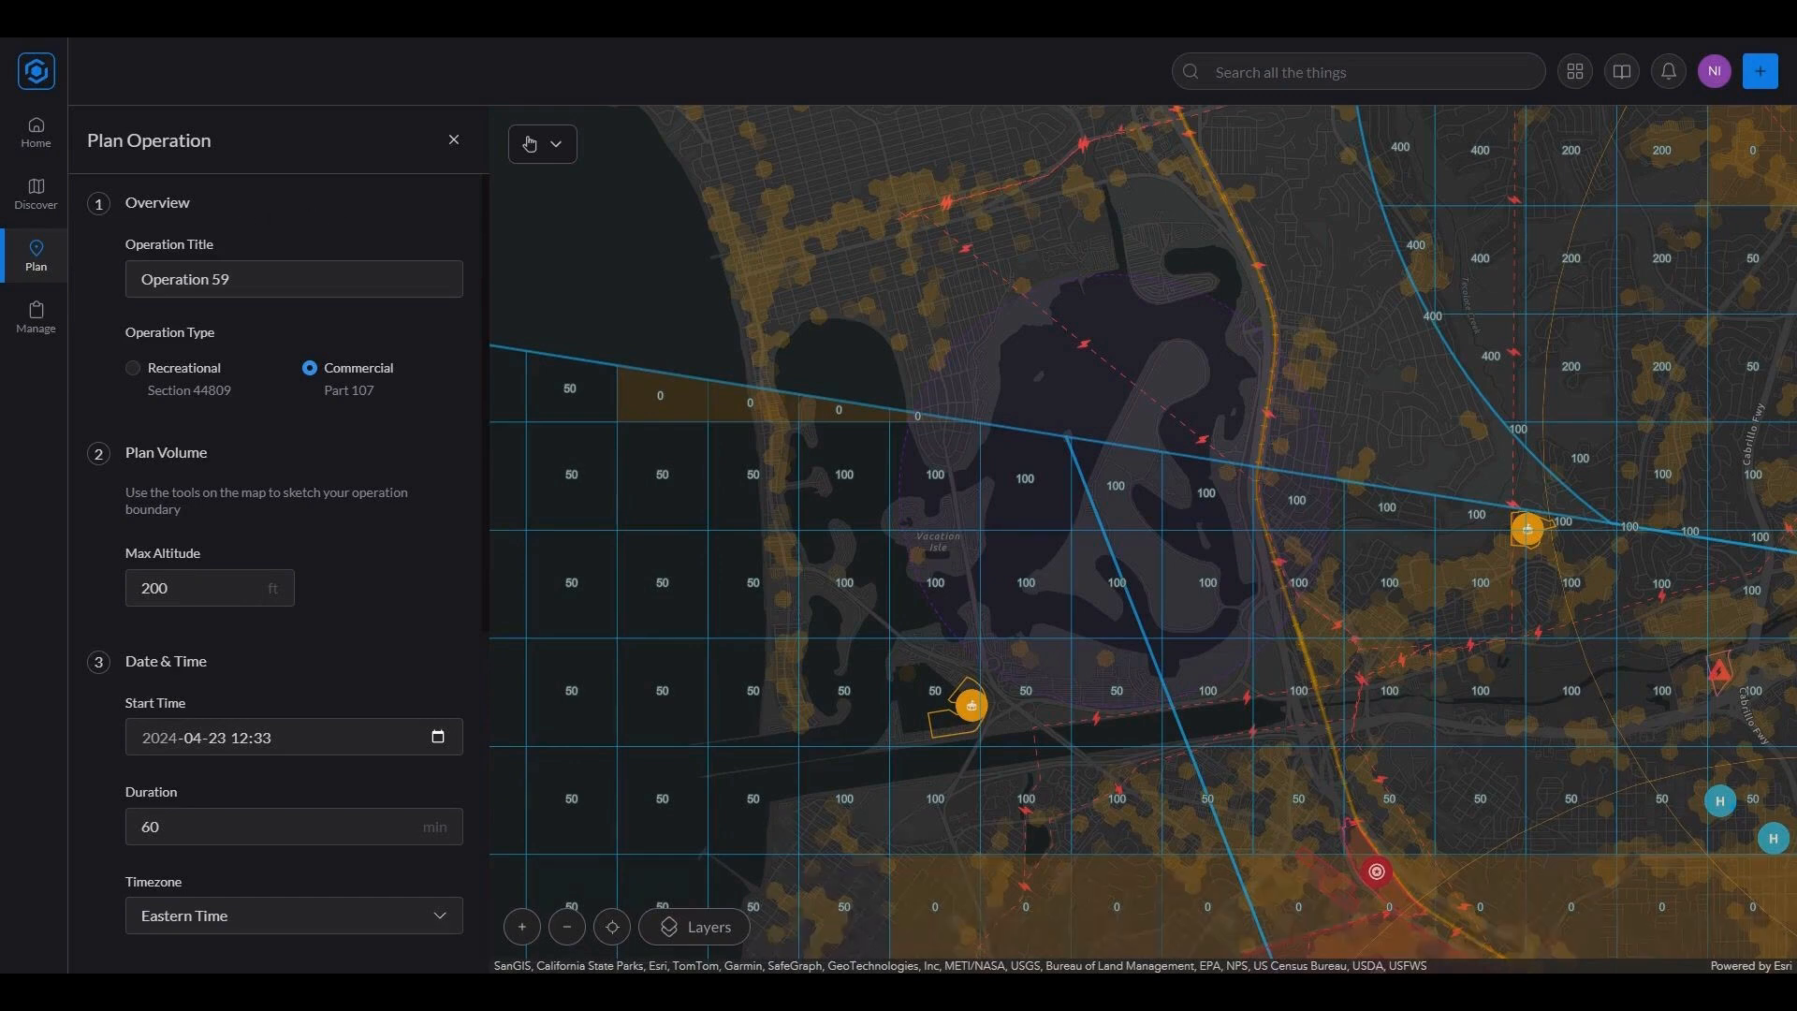
# Pick a spot just northwest of the Vacation Isle label on the airspace discovery map to check its advisories
pyautogui.click(36, 195)
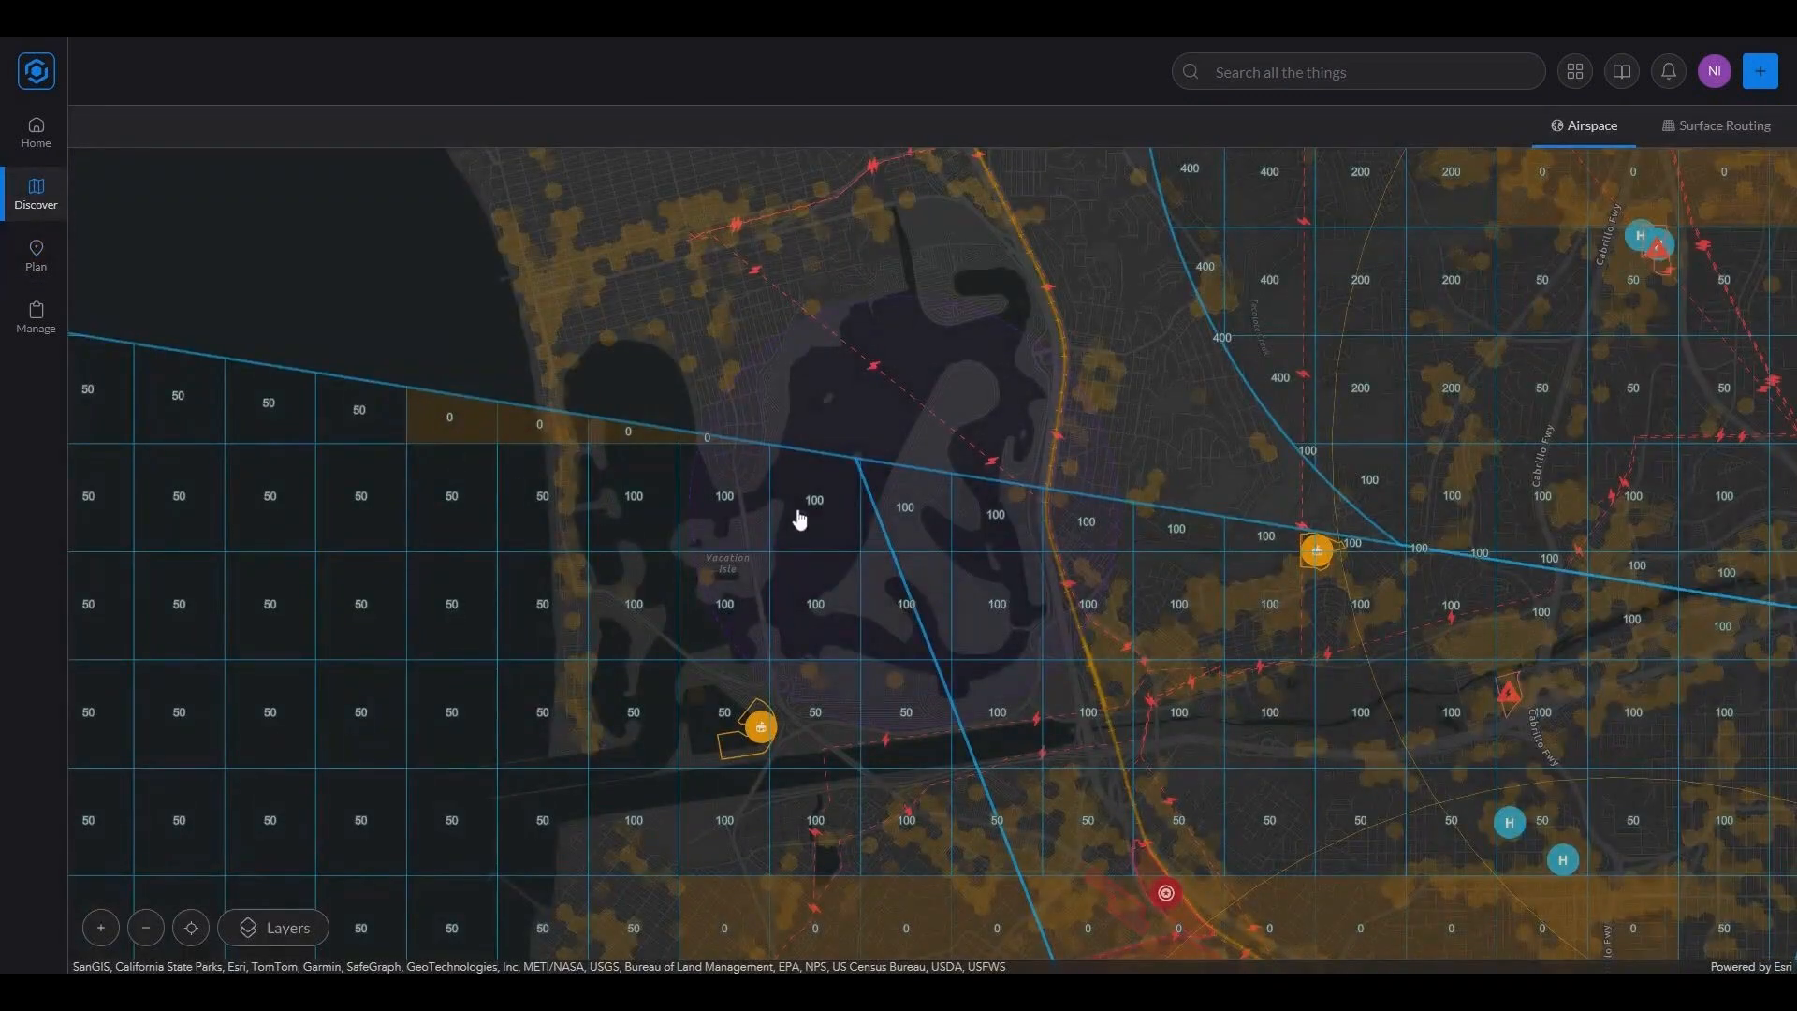
pyautogui.moveTo(793, 562); pyautogui.dragTo(622, 498)
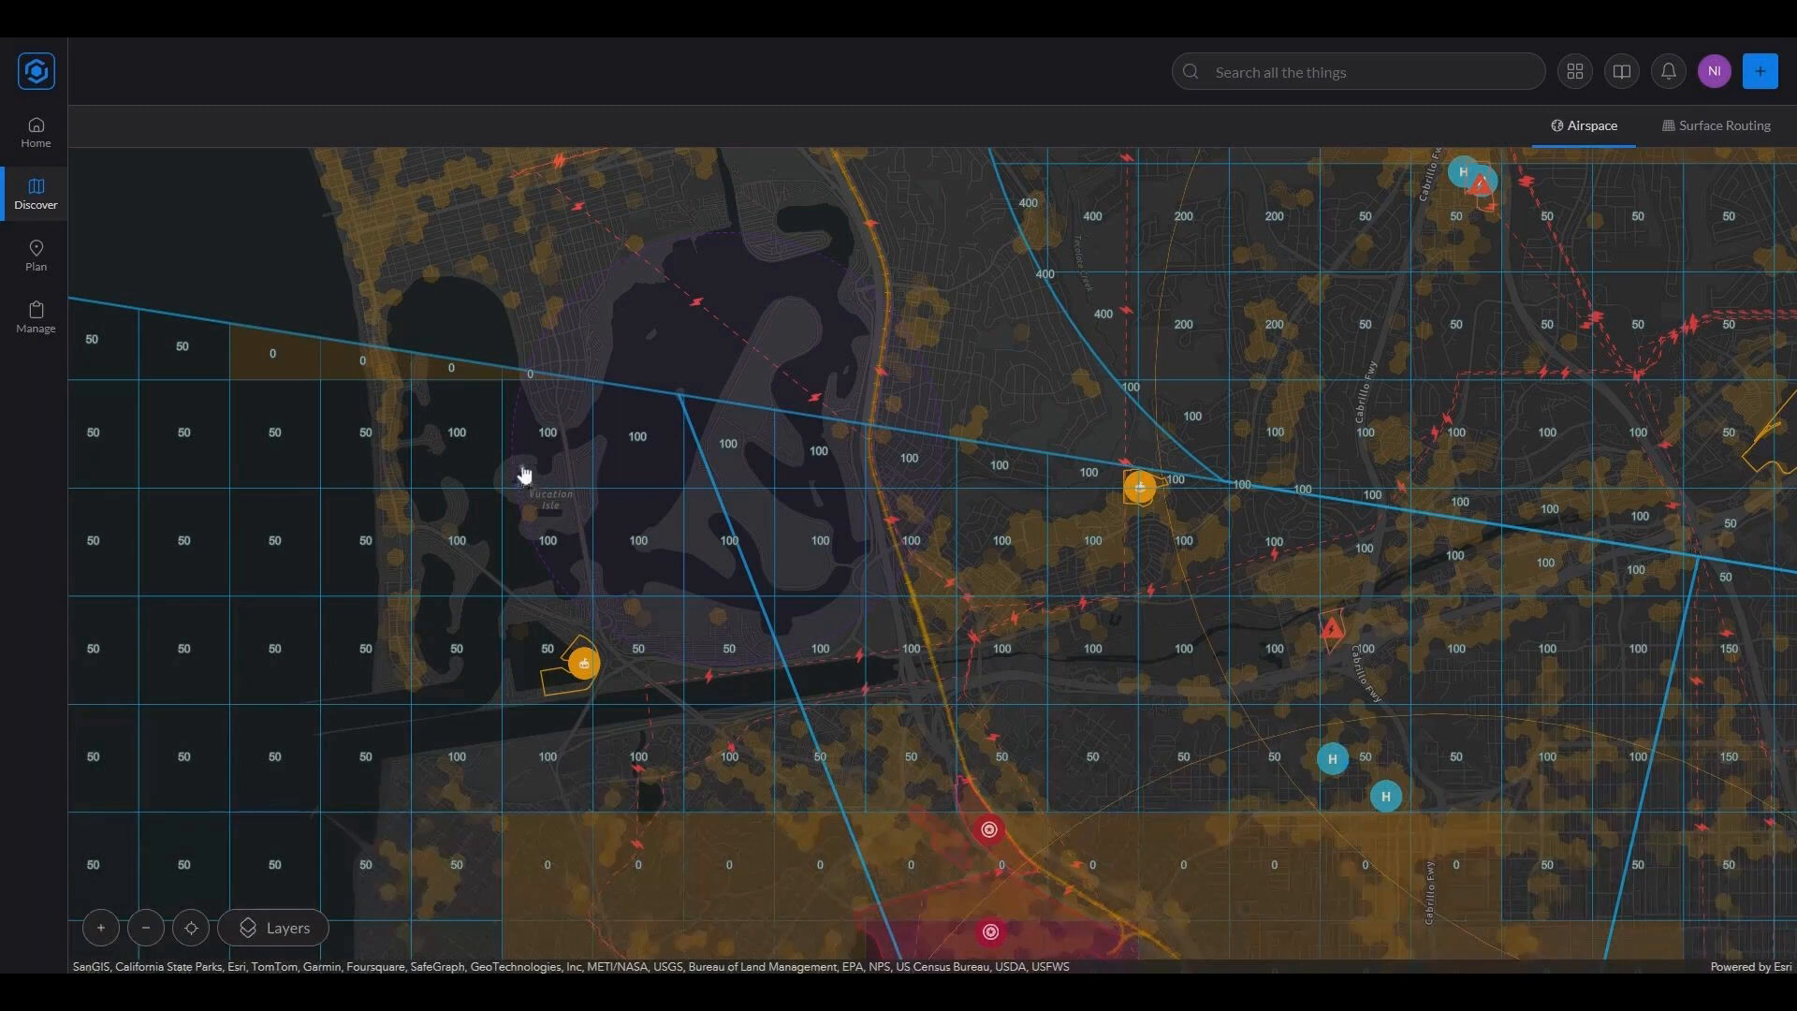
pyautogui.click(524, 470)
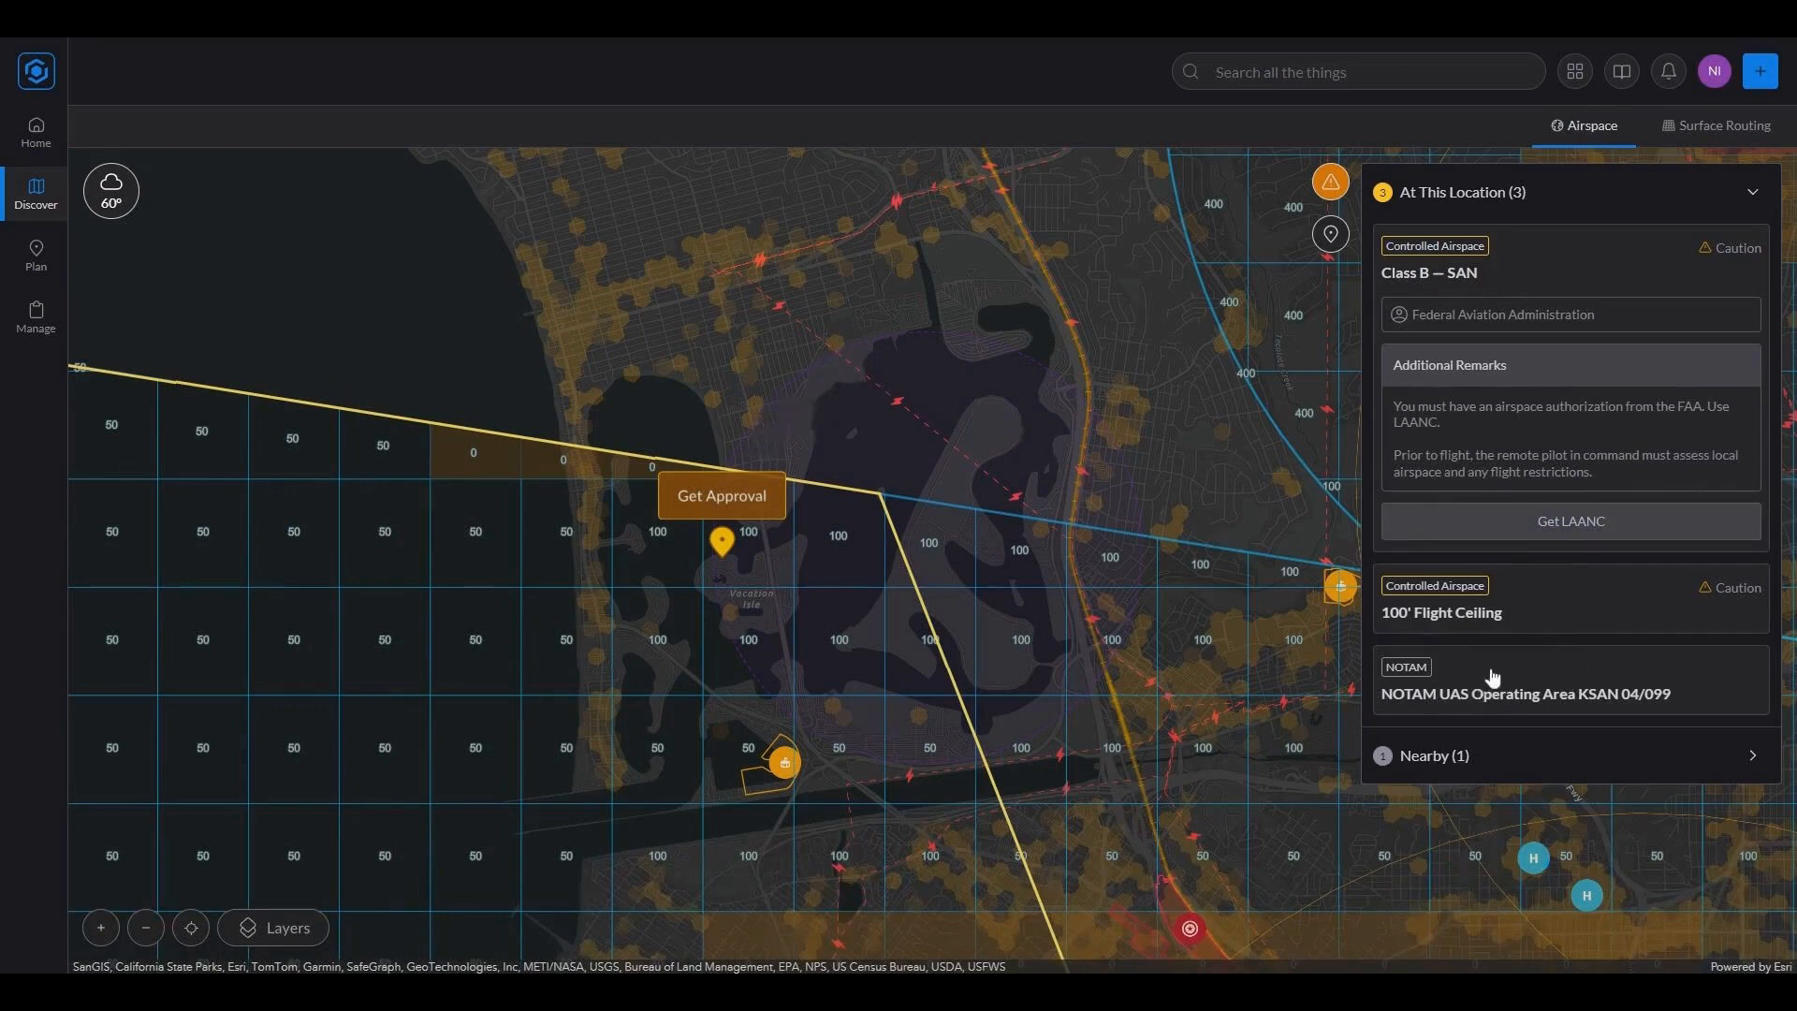
# Review the nearby and on-location advisories, including the details of NOTAM UAS Operating Area KSAN 04/099, and close the advisory list
pyautogui.click(1753, 758)
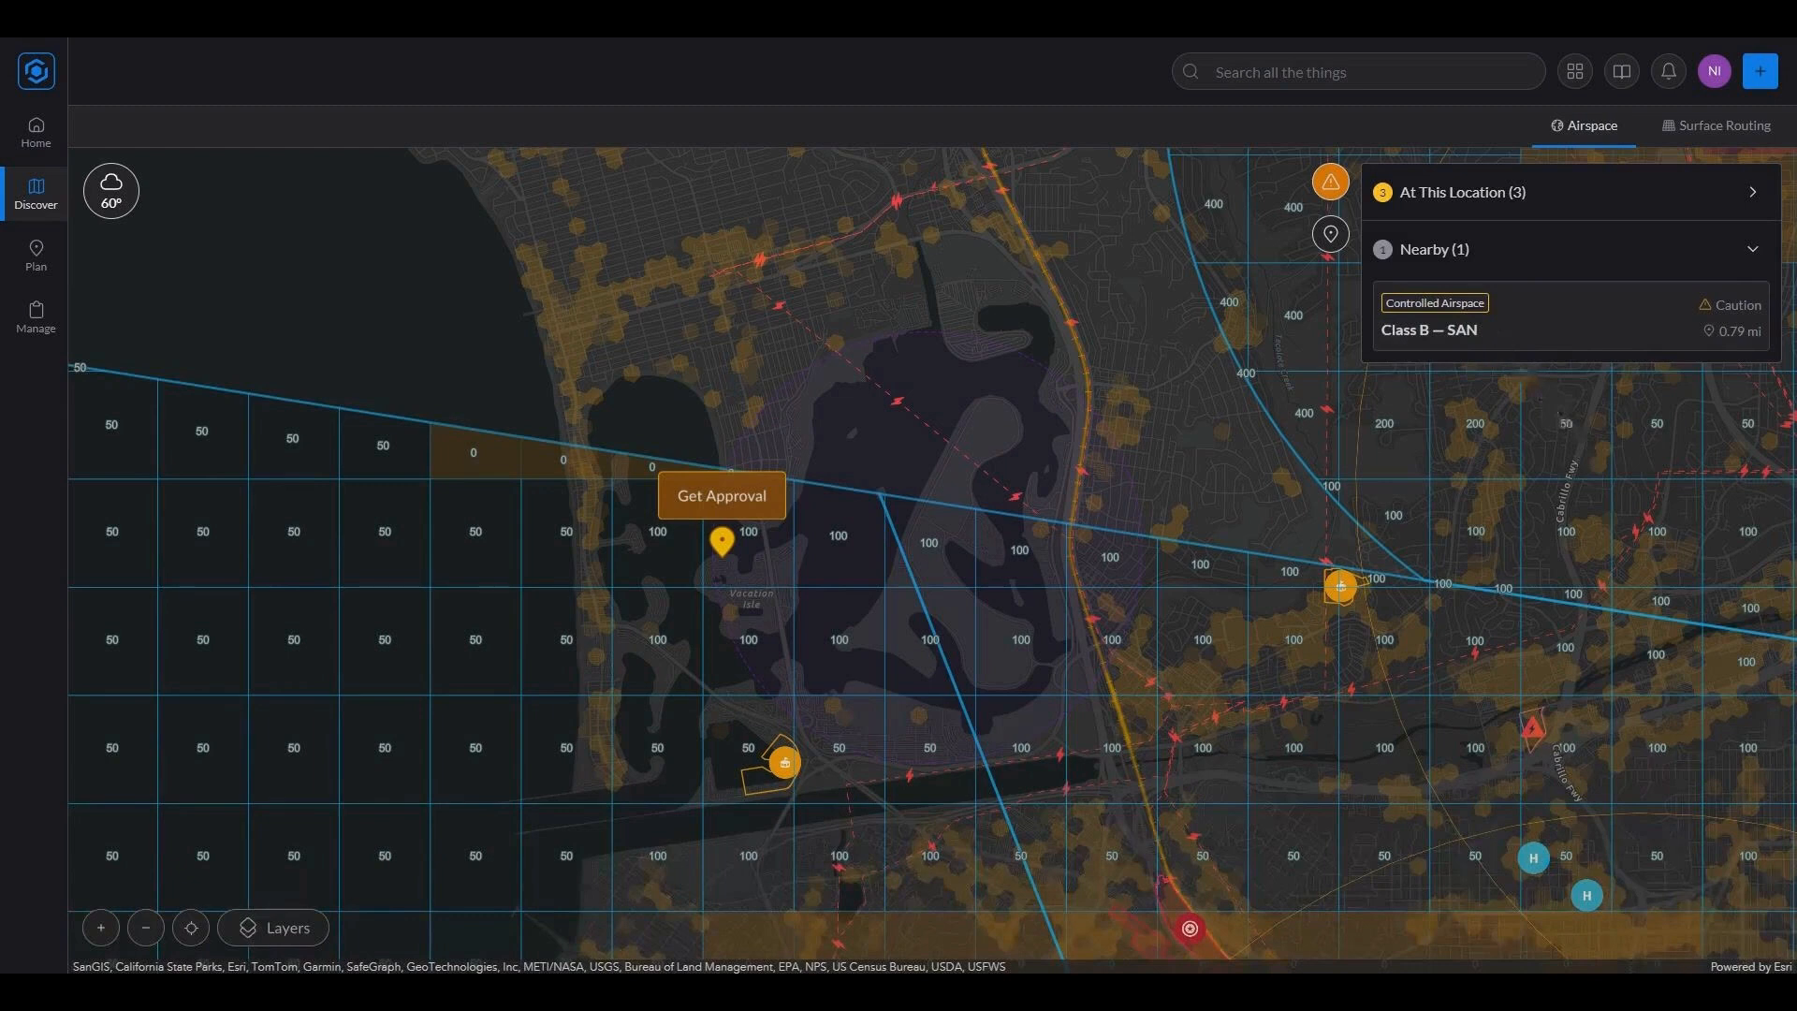
pyautogui.click(1753, 194)
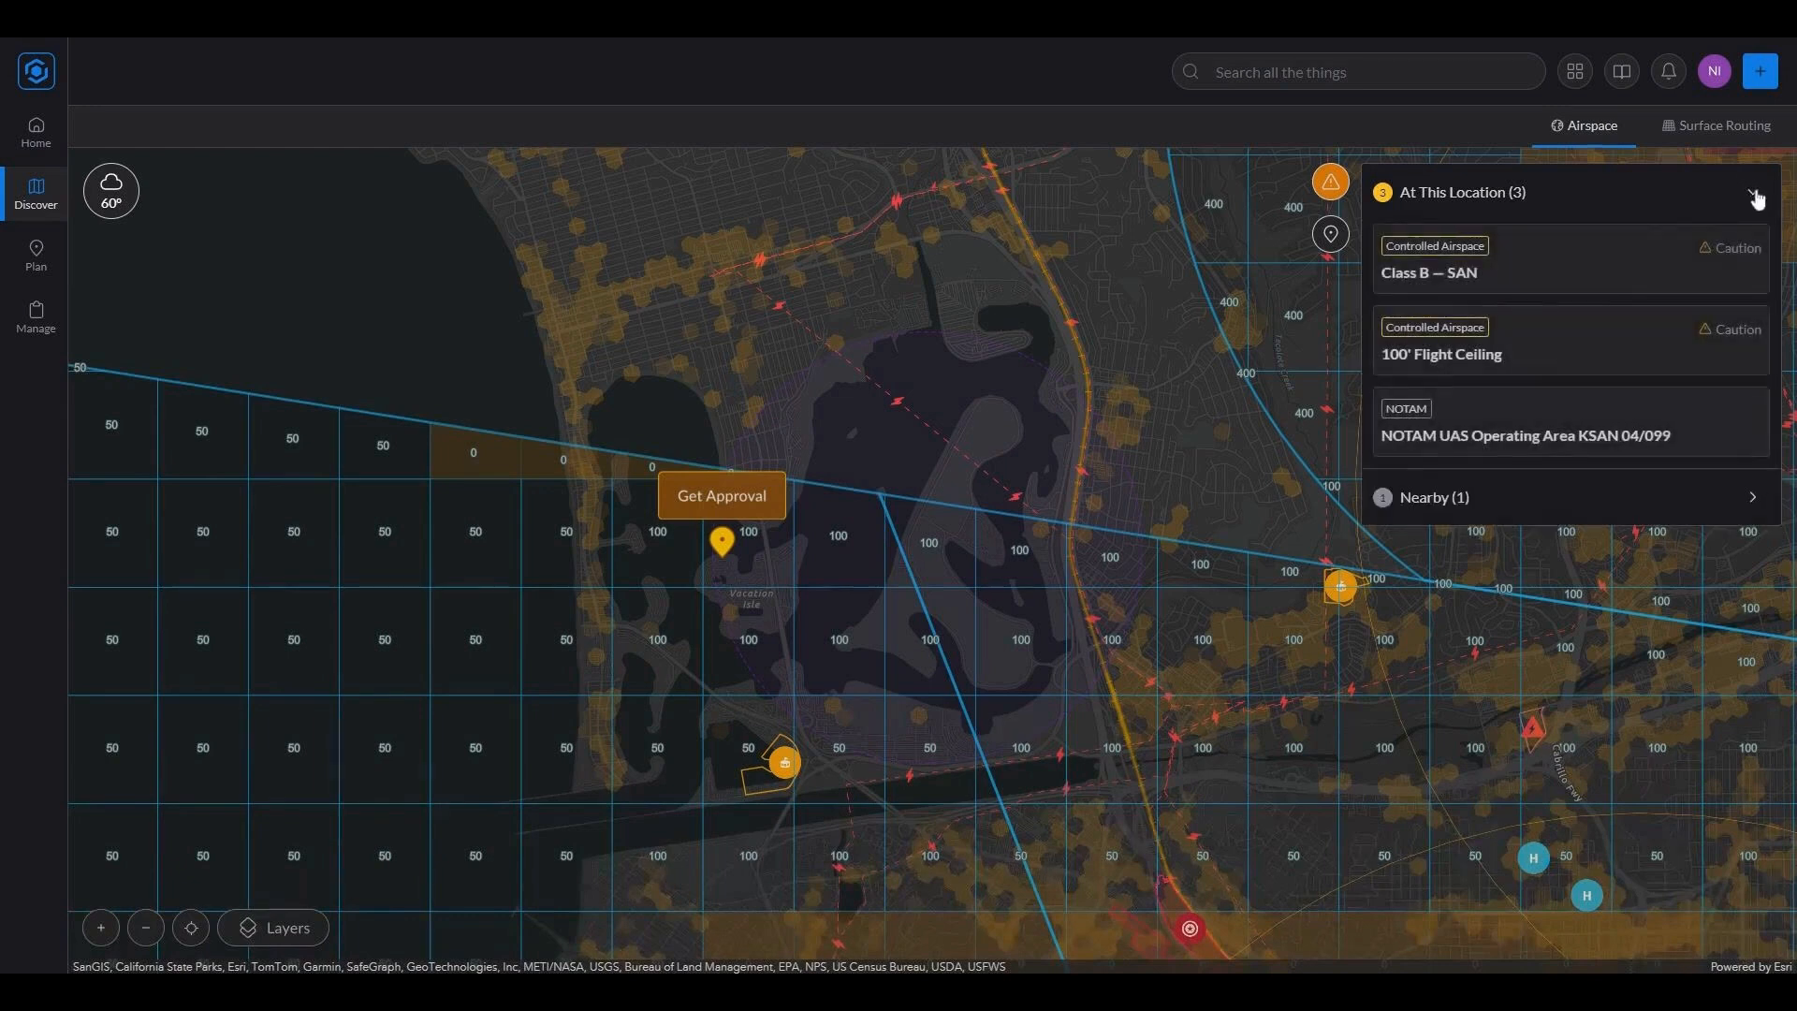
pyautogui.click(1520, 444)
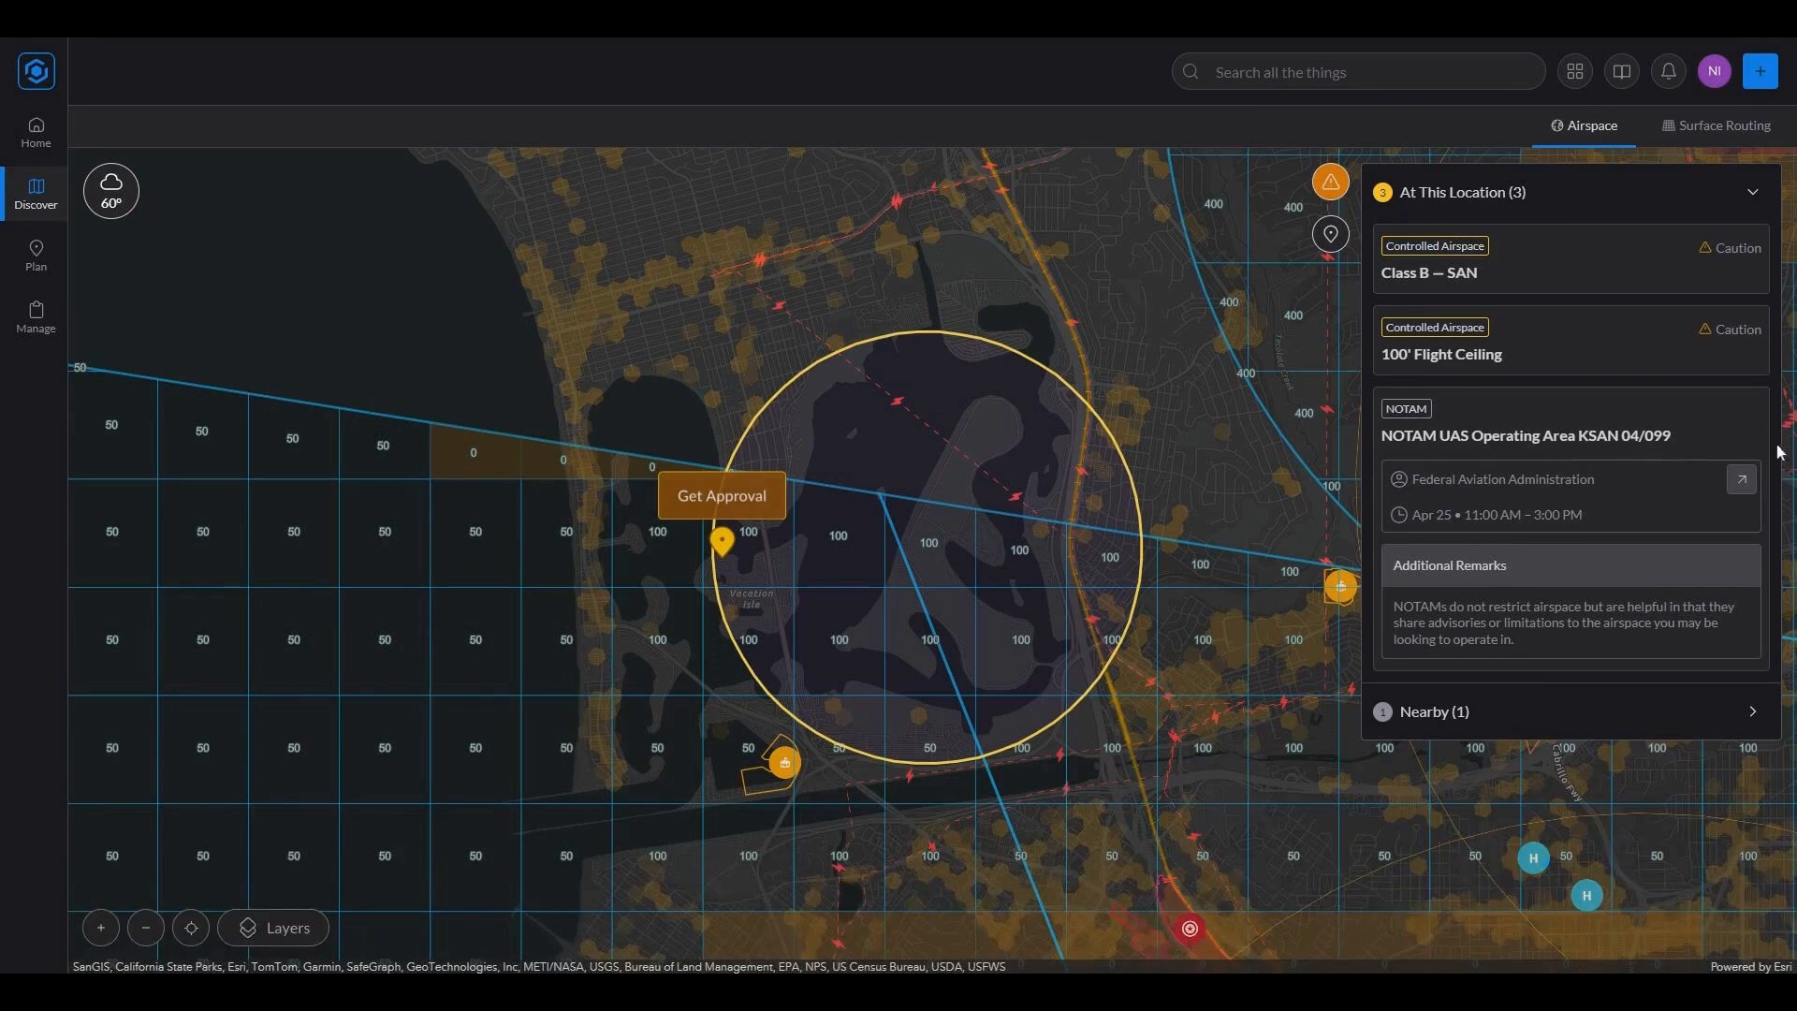
pyautogui.click(1743, 483)
pyautogui.click(1331, 185)
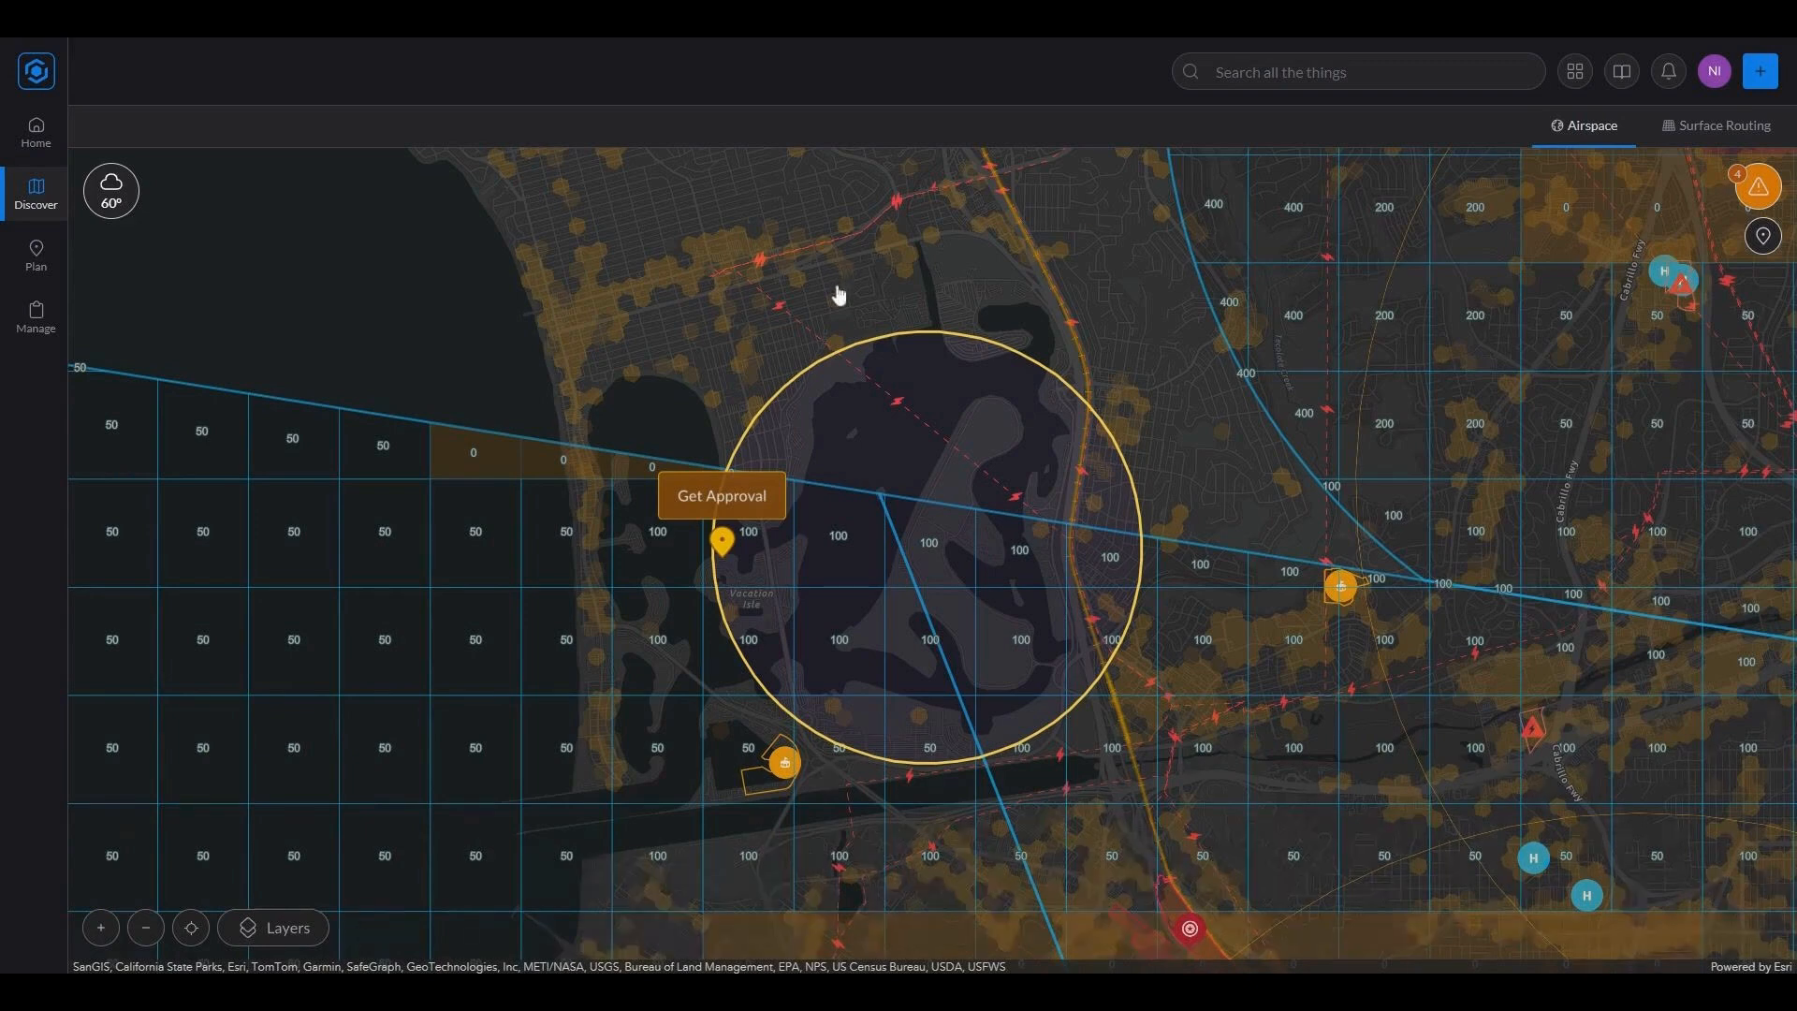
# Start an approval request for the picked spot and accept the default circular operation boundary
pyautogui.click(716, 499)
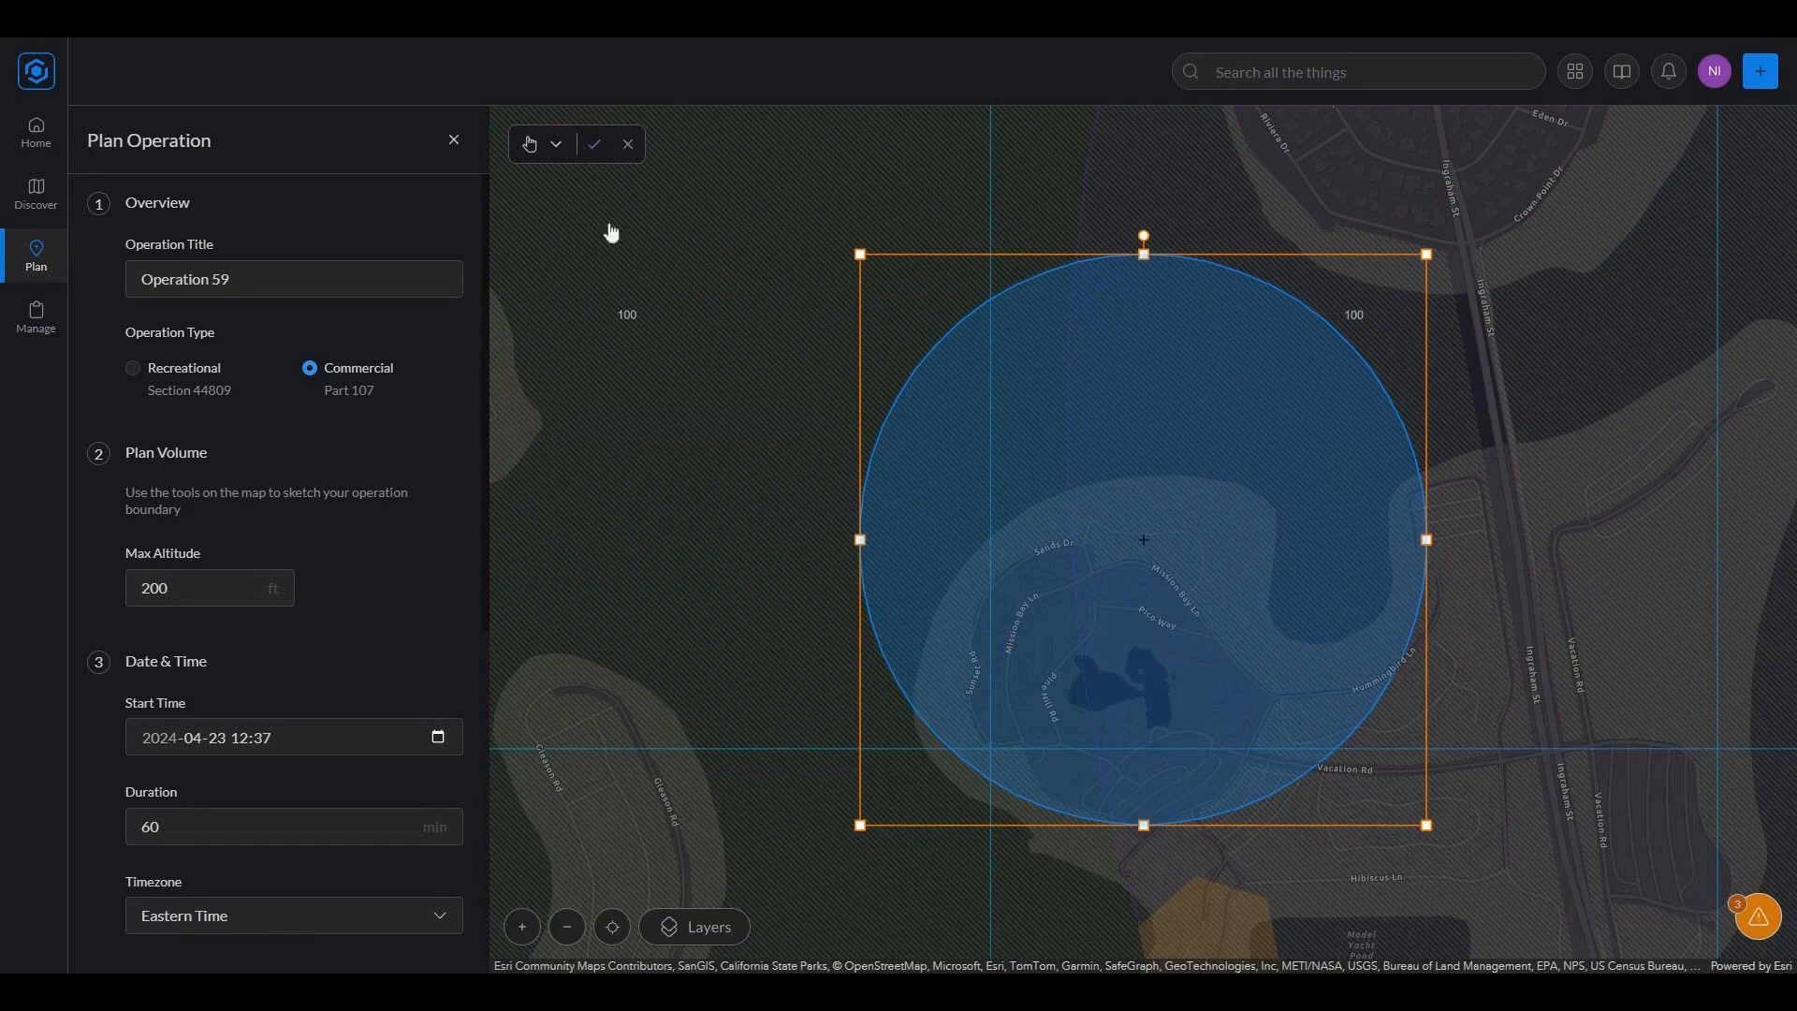
pyautogui.click(557, 145)
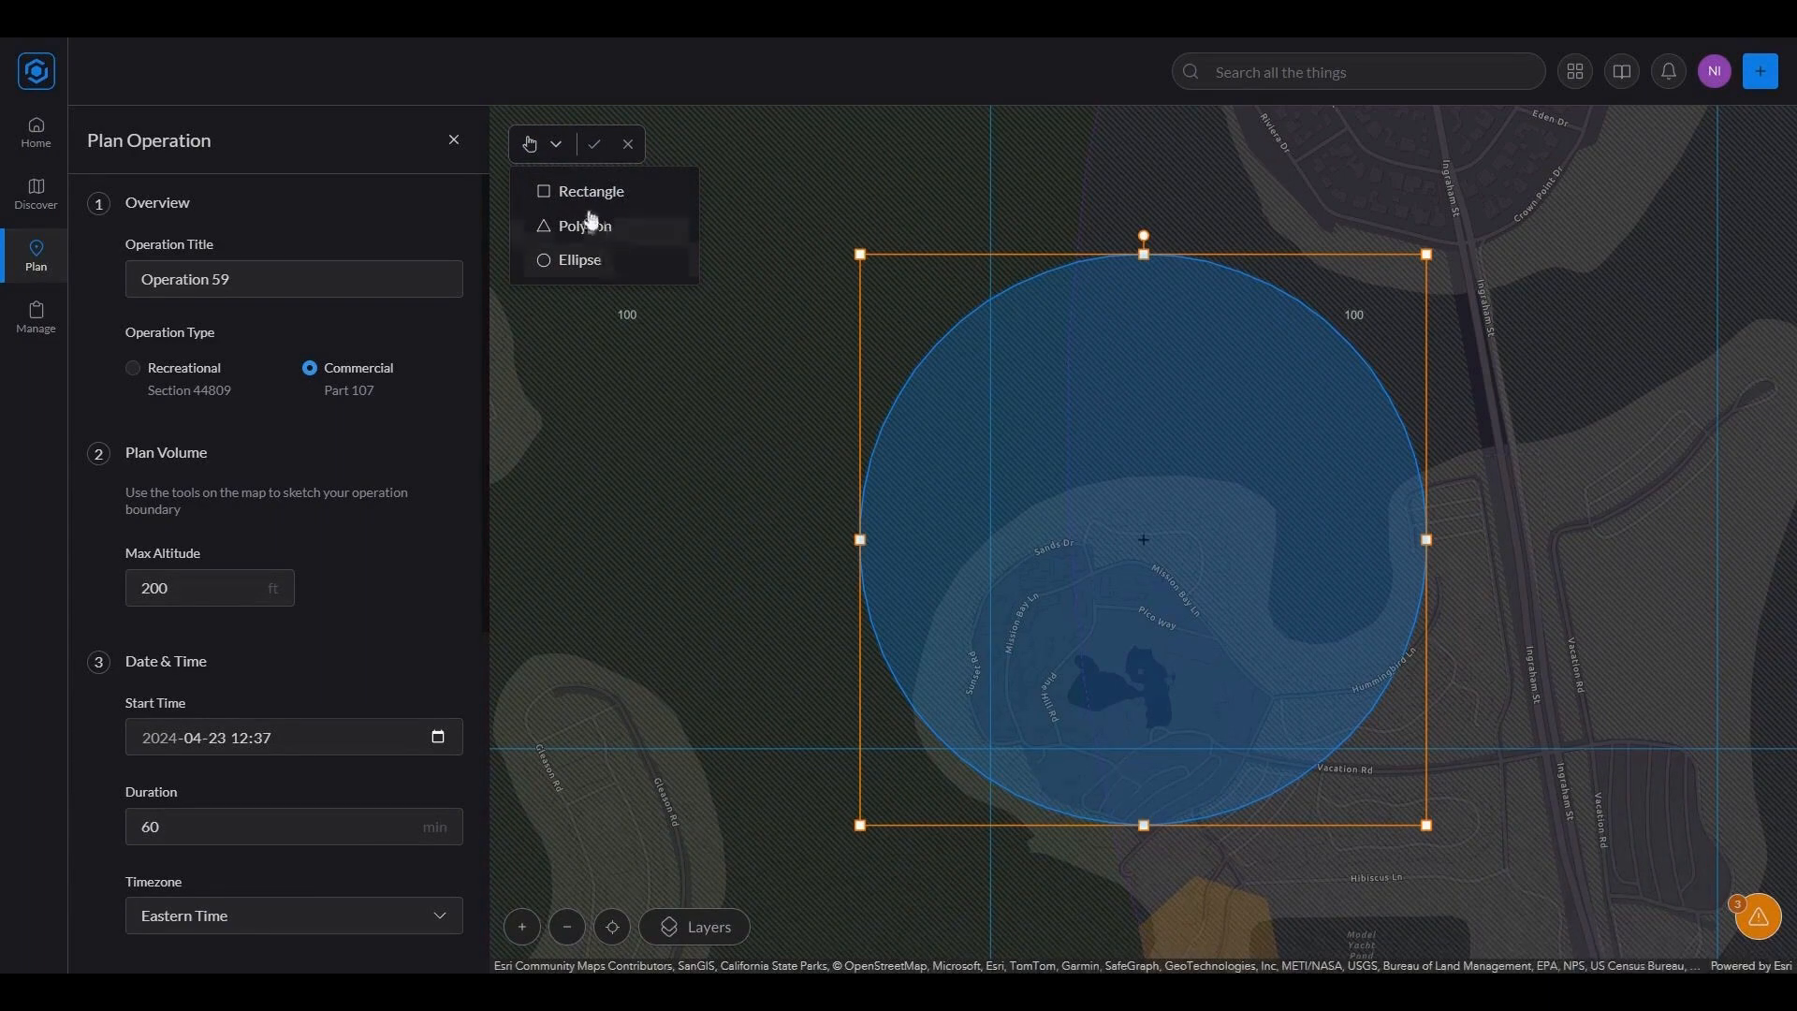
pyautogui.click(557, 148)
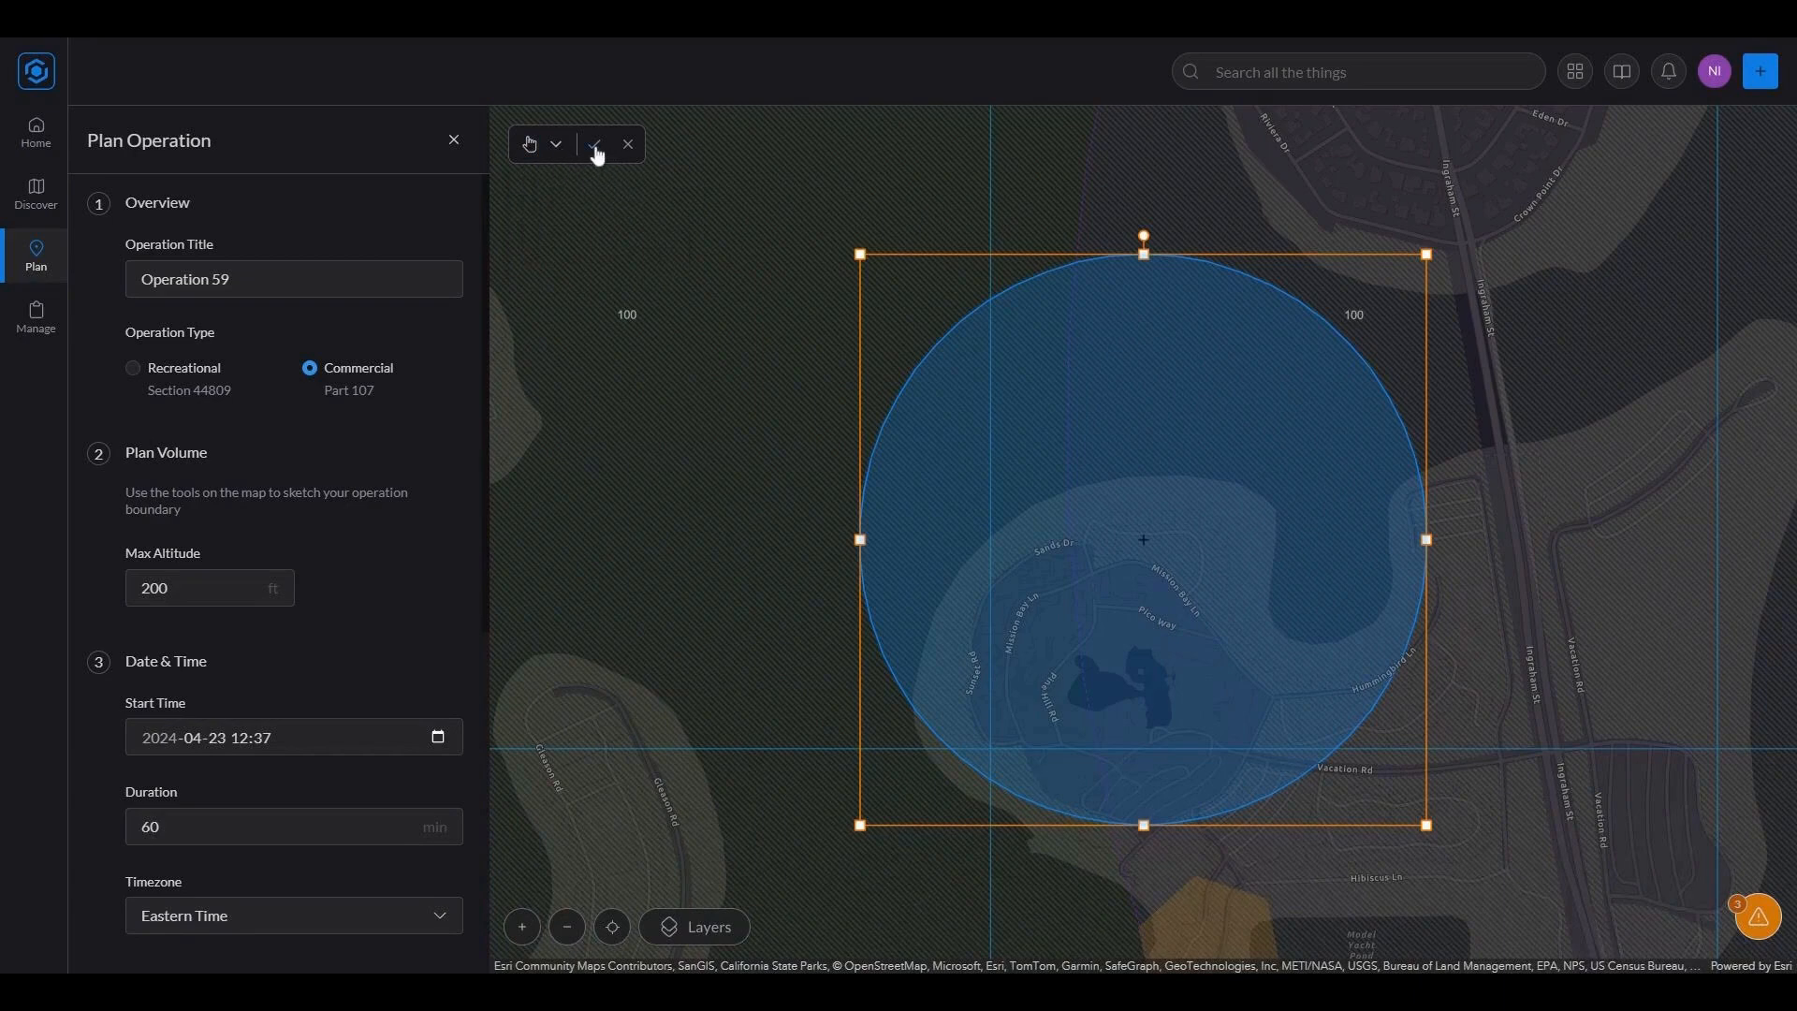
pyautogui.click(596, 150)
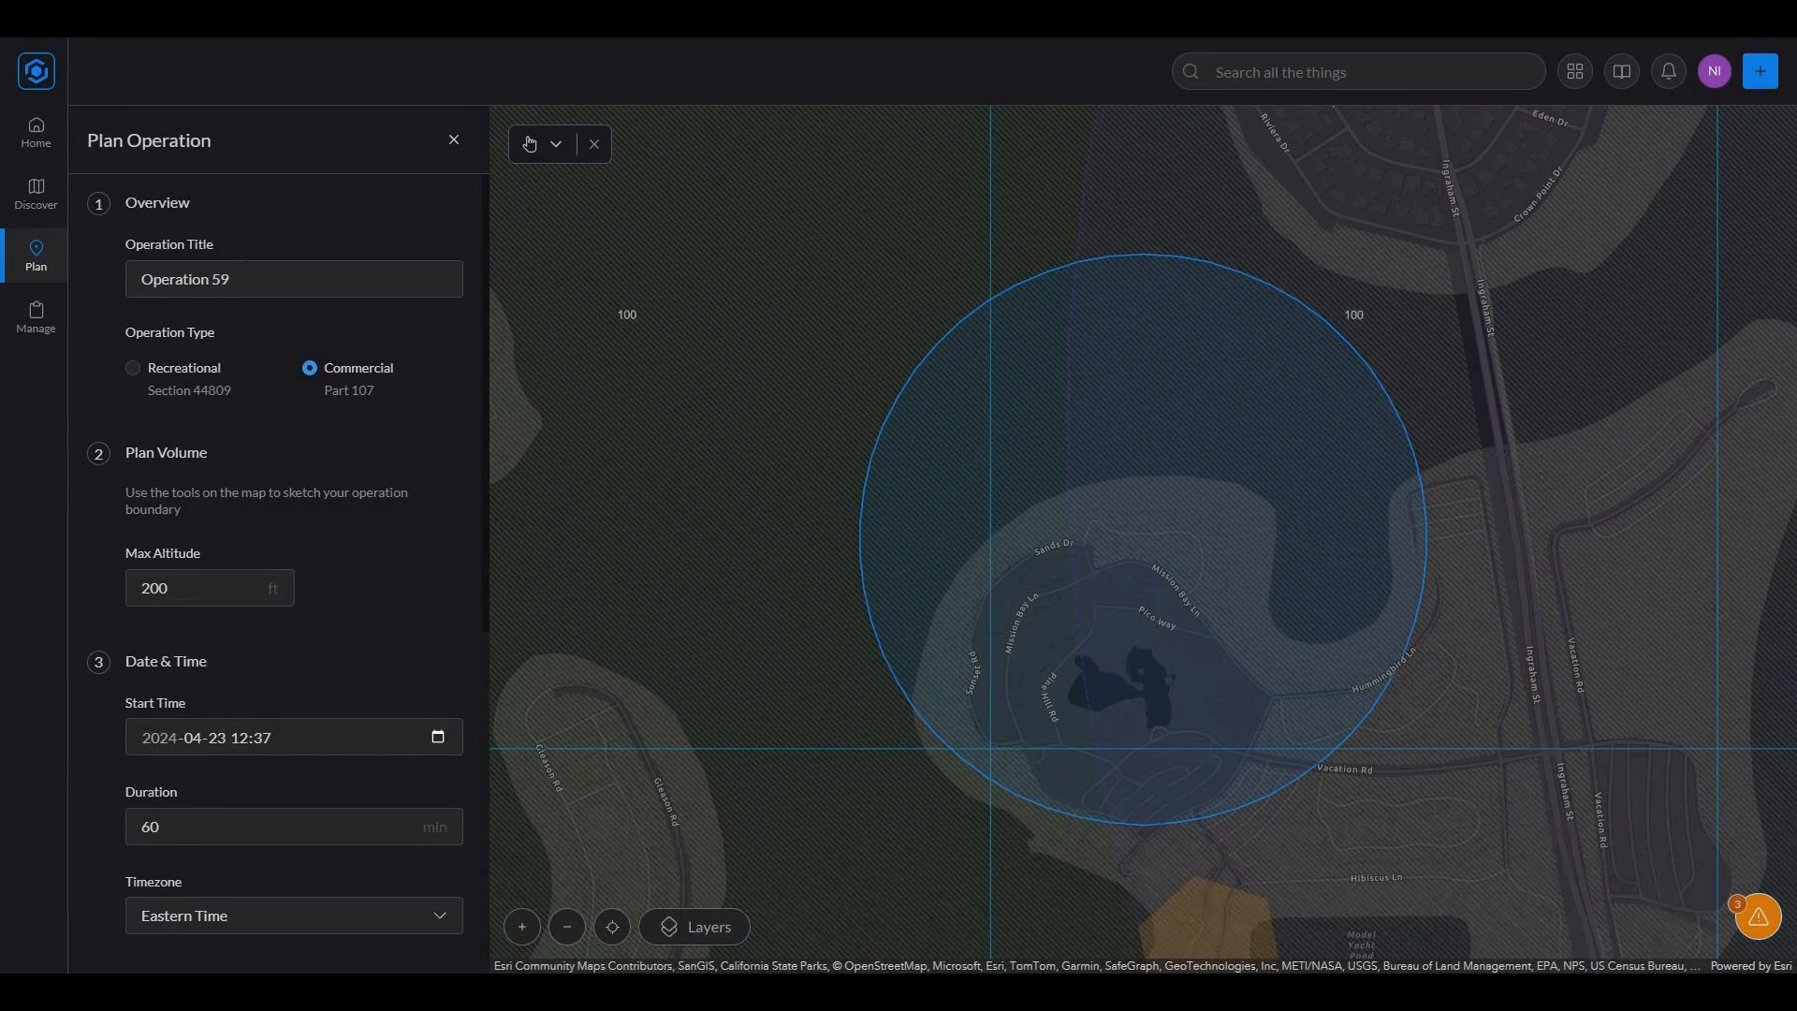
# Title the operation "San Diego Vacation Isle Flight"
pyautogui.moveTo(233, 280); pyautogui.dragTo(138, 280)
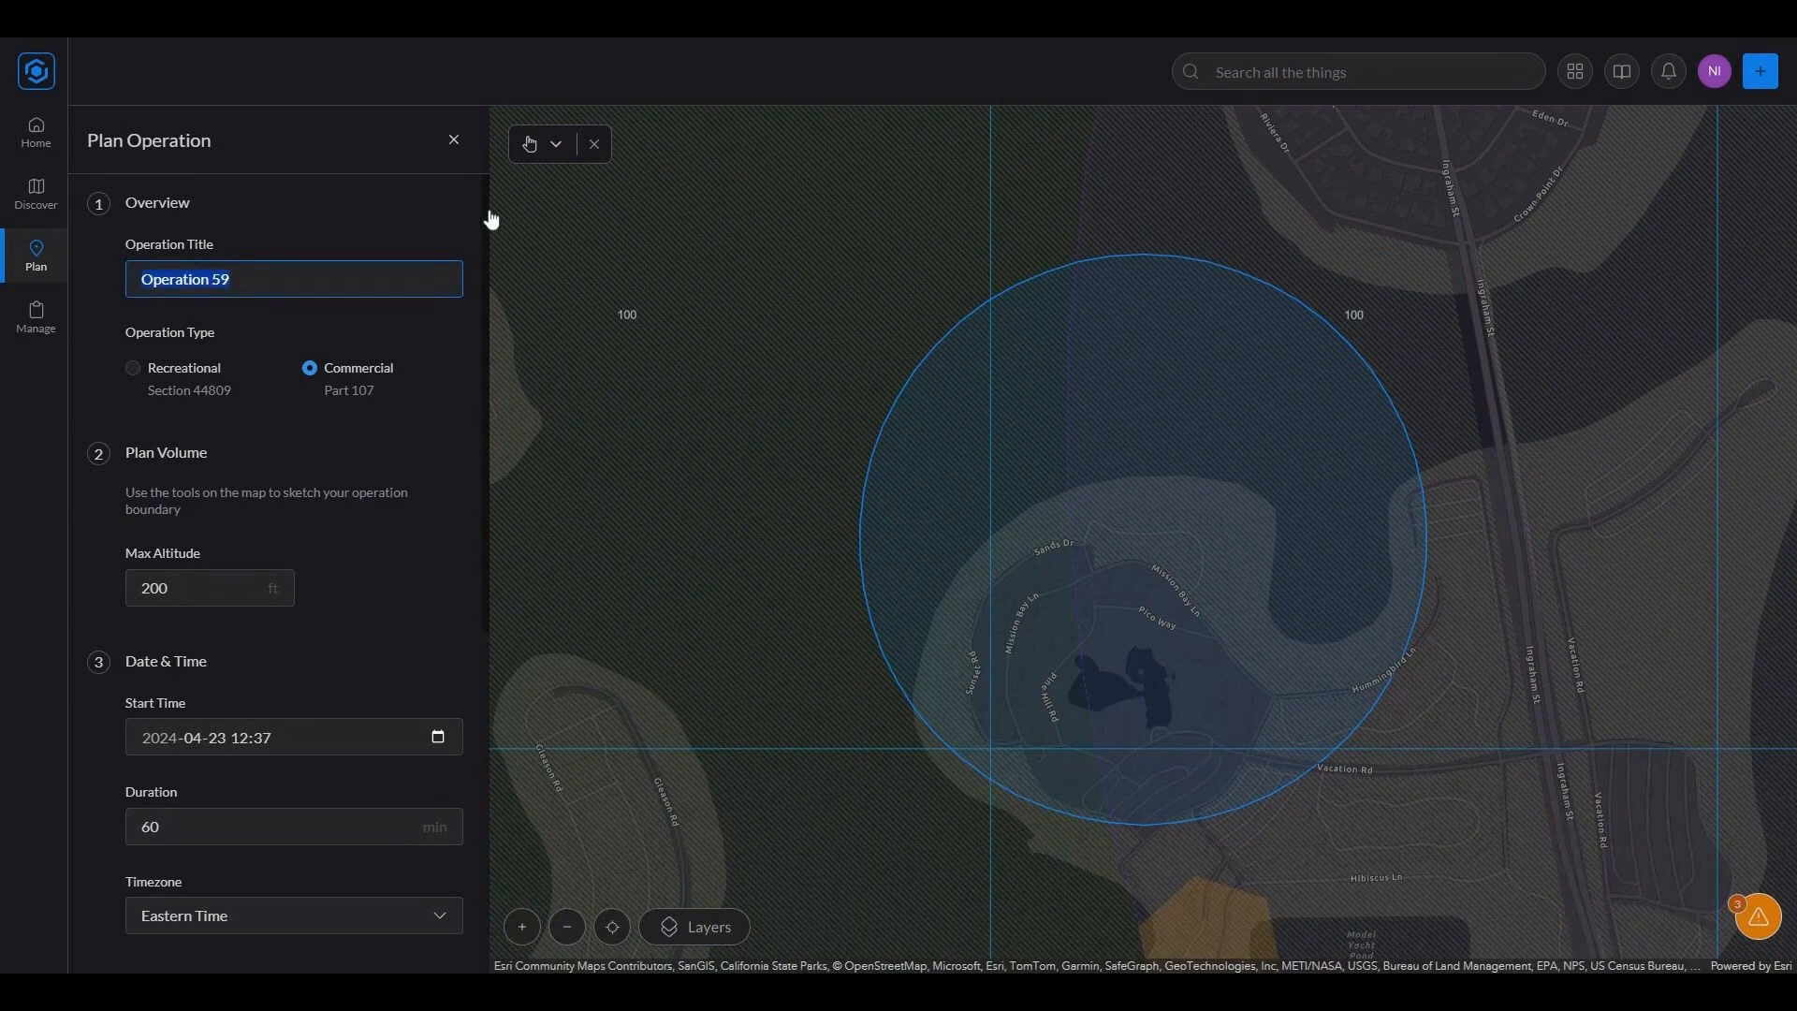
pyautogui.write('San ')
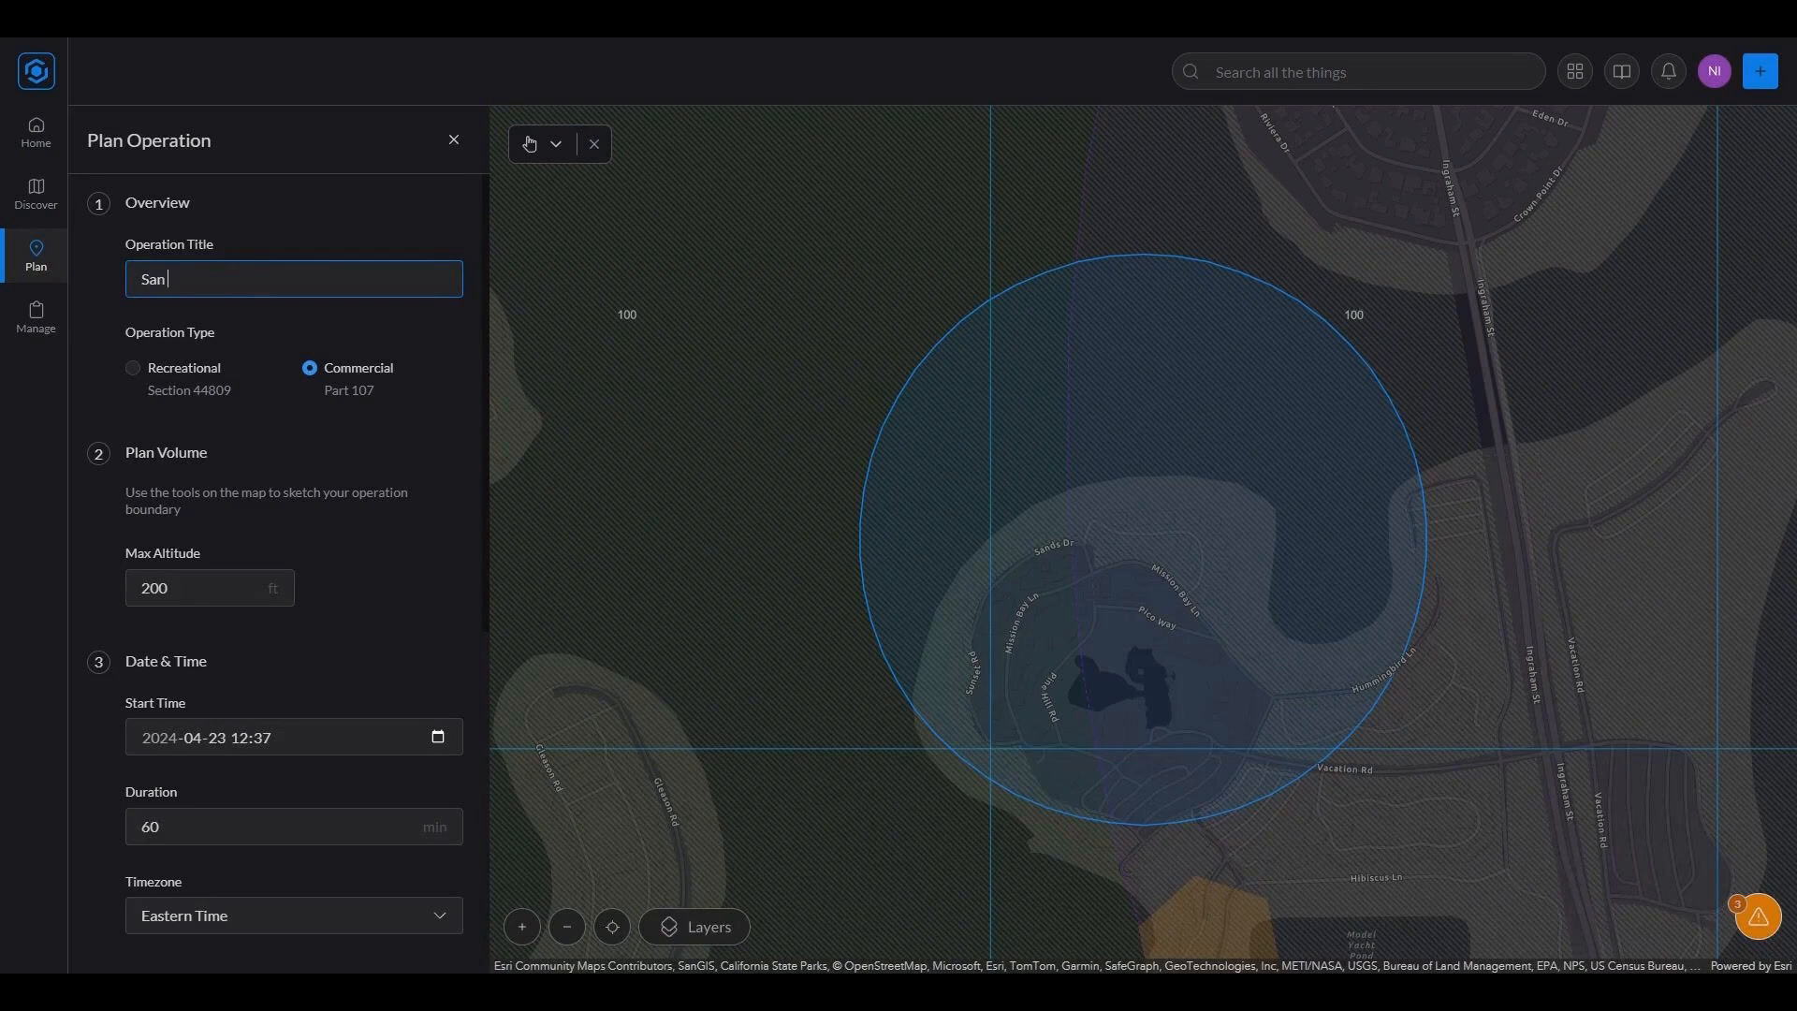
pyautogui.write('Diego Vacation Isle Flight')
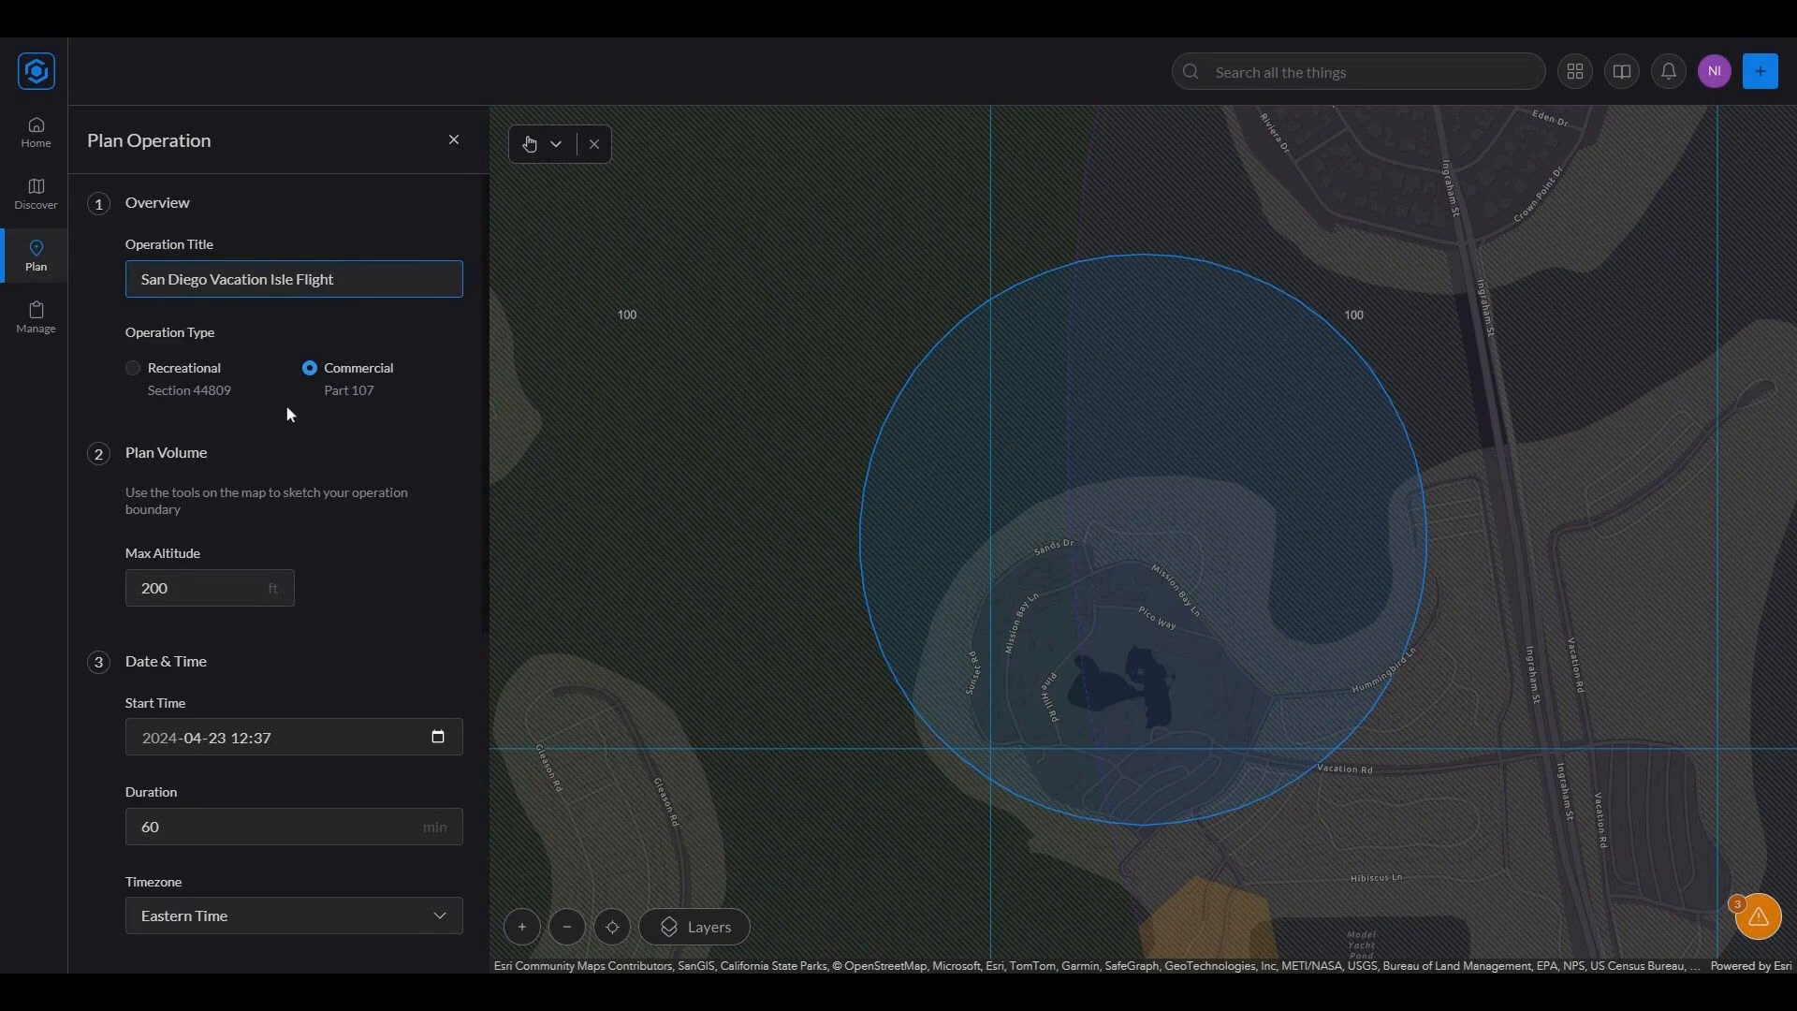
# Set the operation's maximum altitude to 100 ft
pyautogui.scroll(-2, 389, 416)
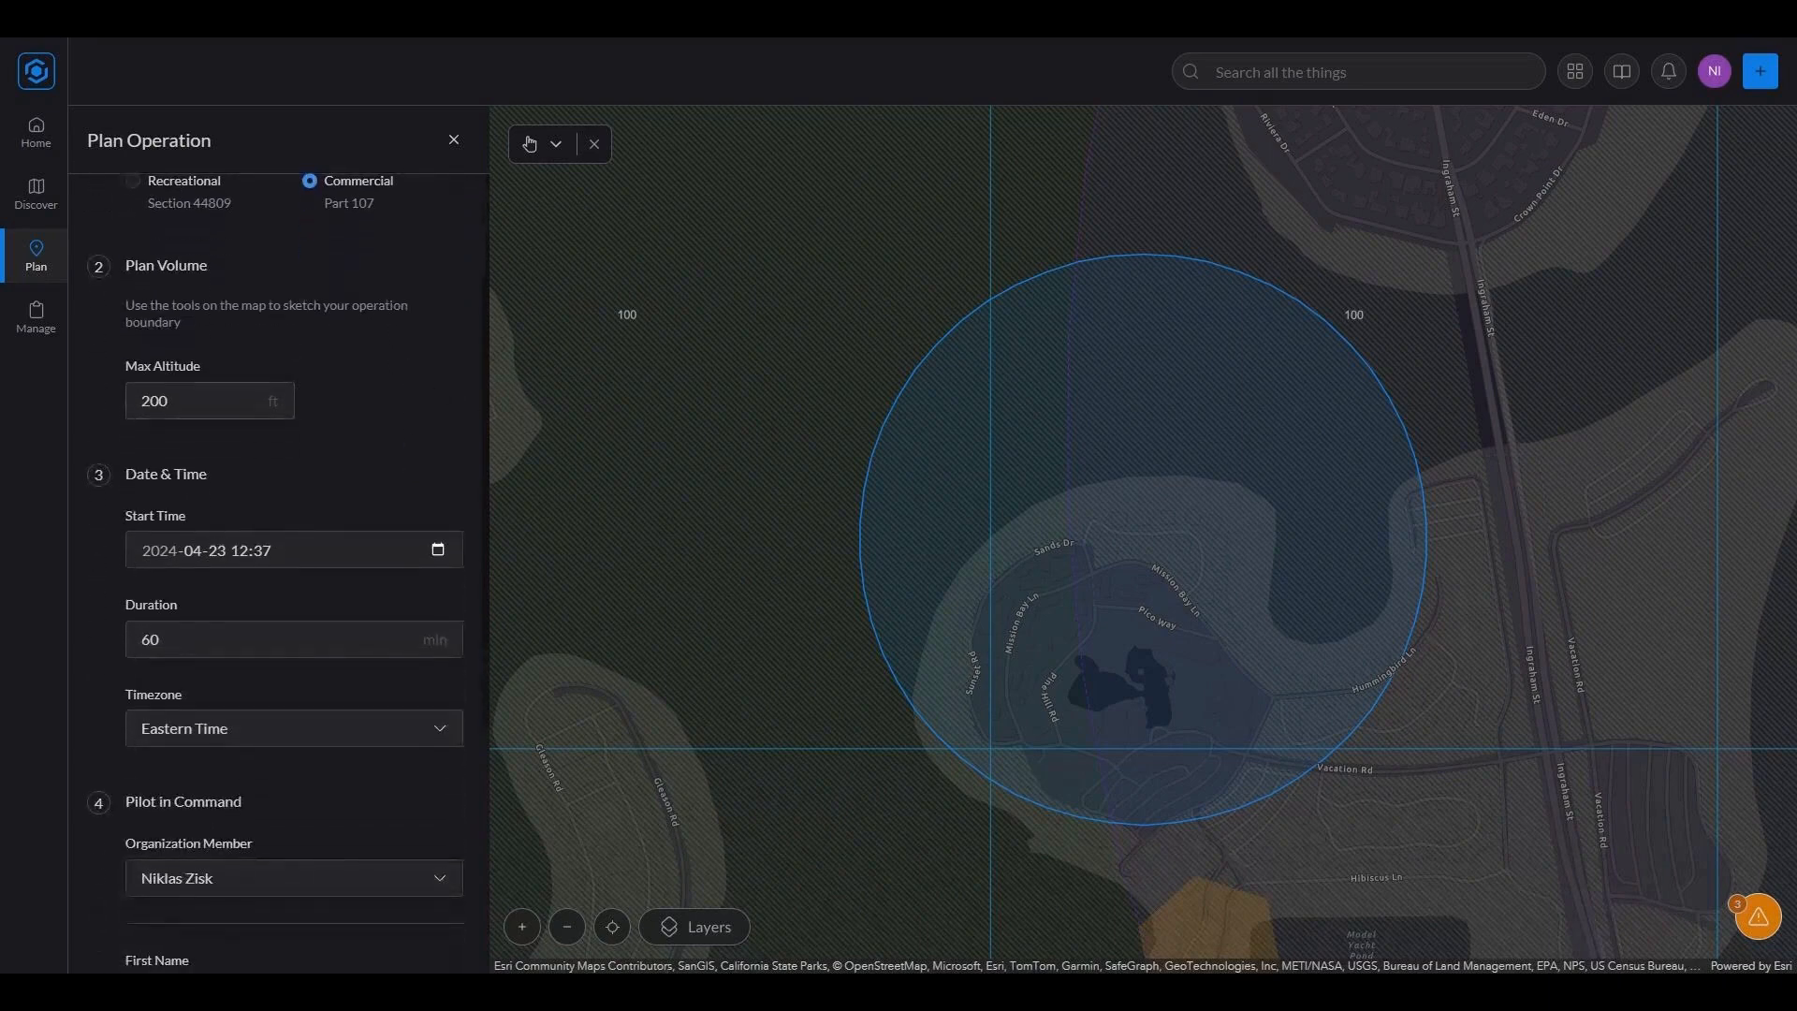
pyautogui.click(145, 401)
pyautogui.press('BackSpace')
pyautogui.write('1')
# Set the operation's start time to April 24, 2024 at 12:45
pyautogui.scroll(-2, 379, 410)
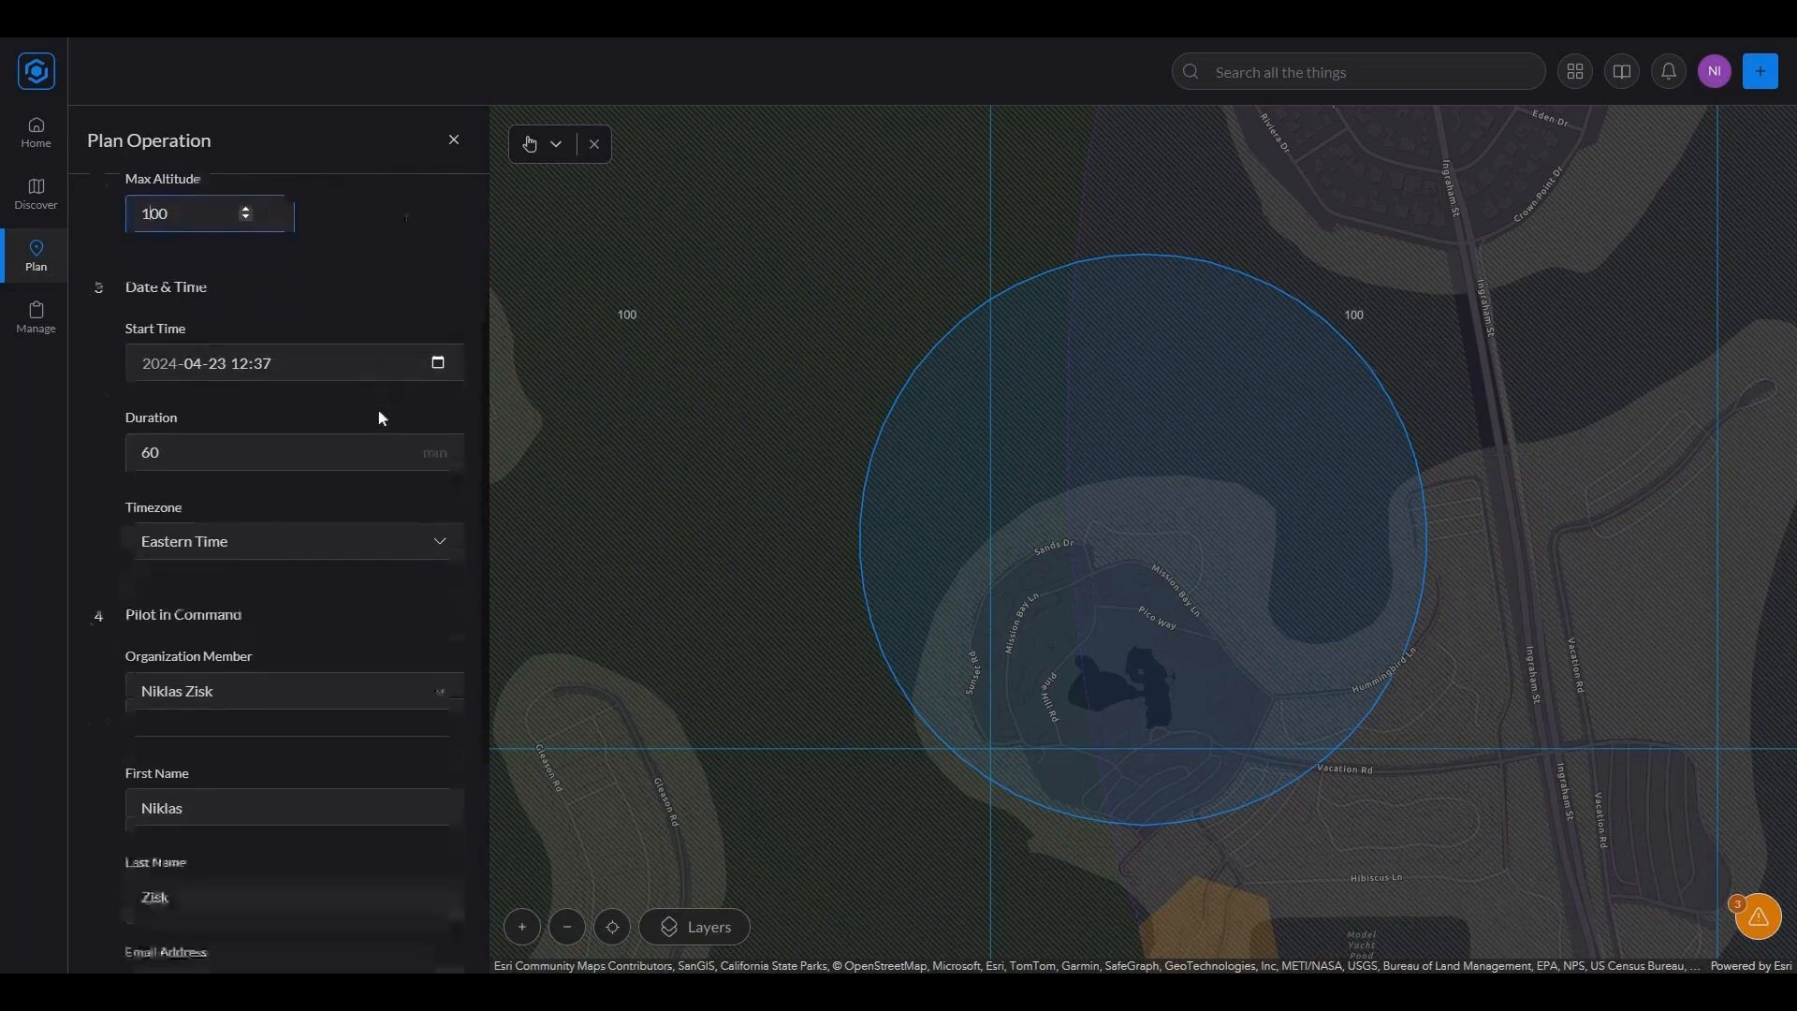
pyautogui.click(438, 363)
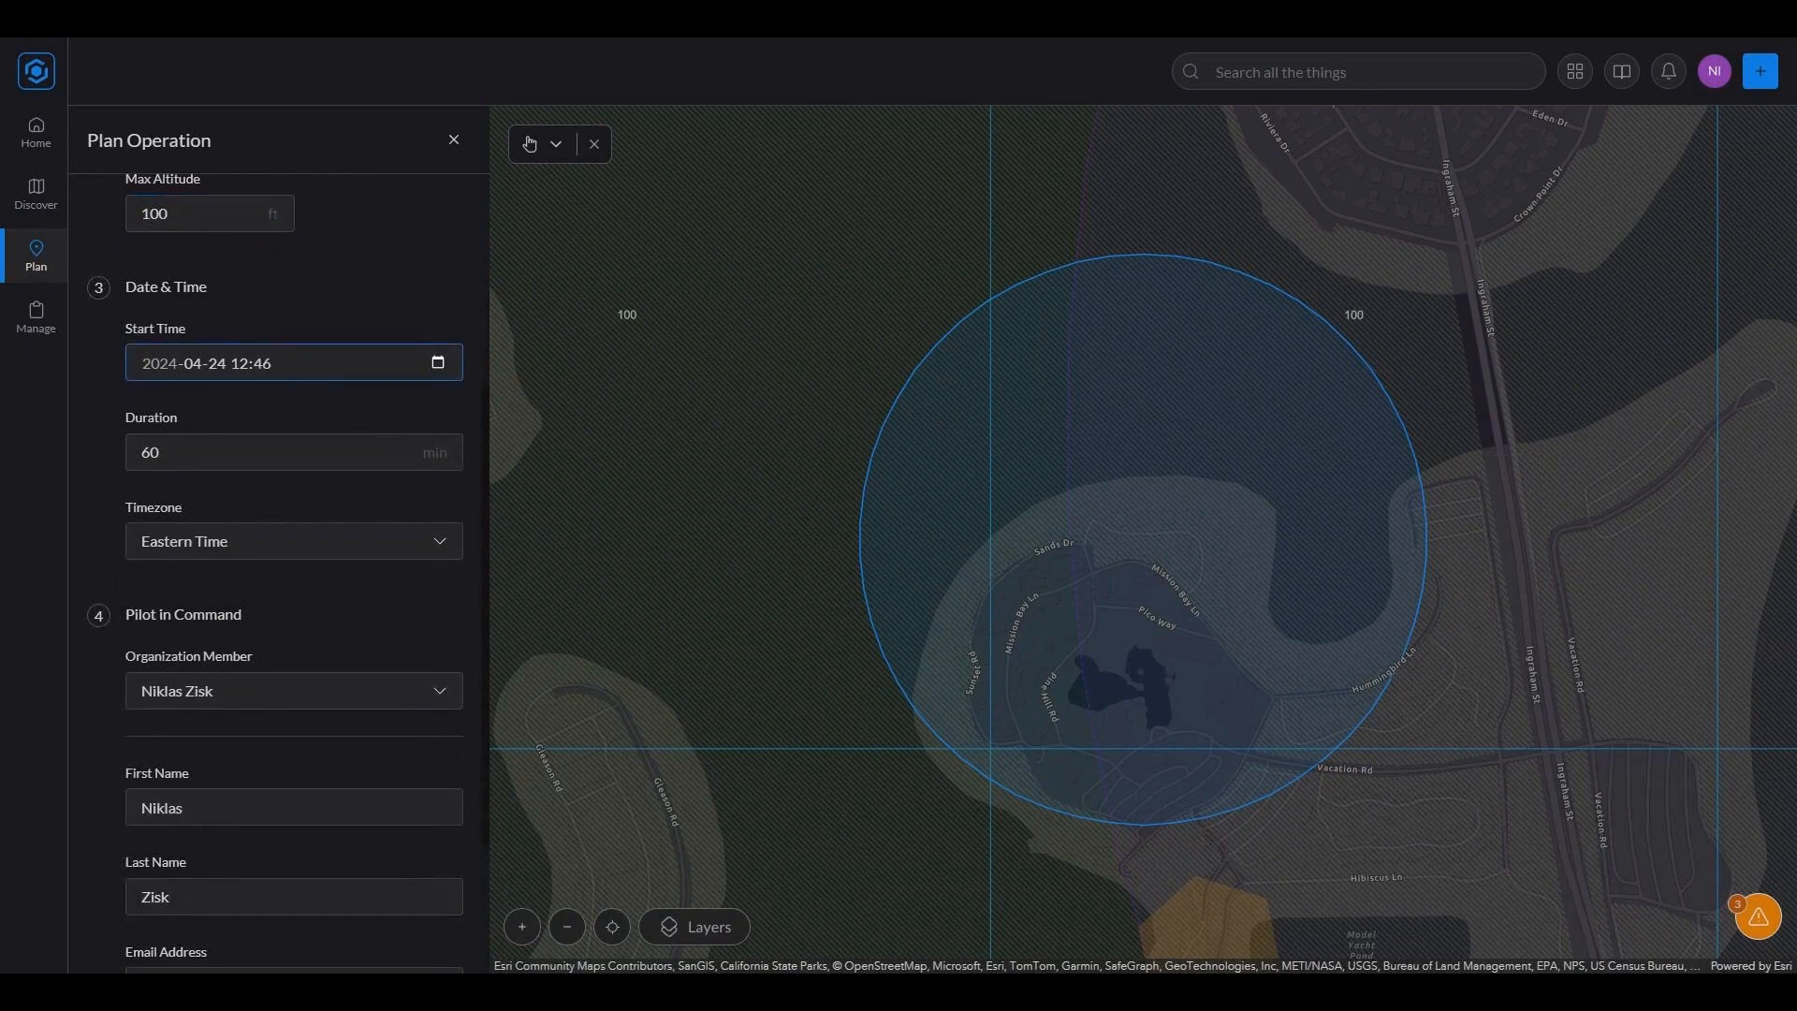
pyautogui.click(430, 417)
pyautogui.click(418, 295)
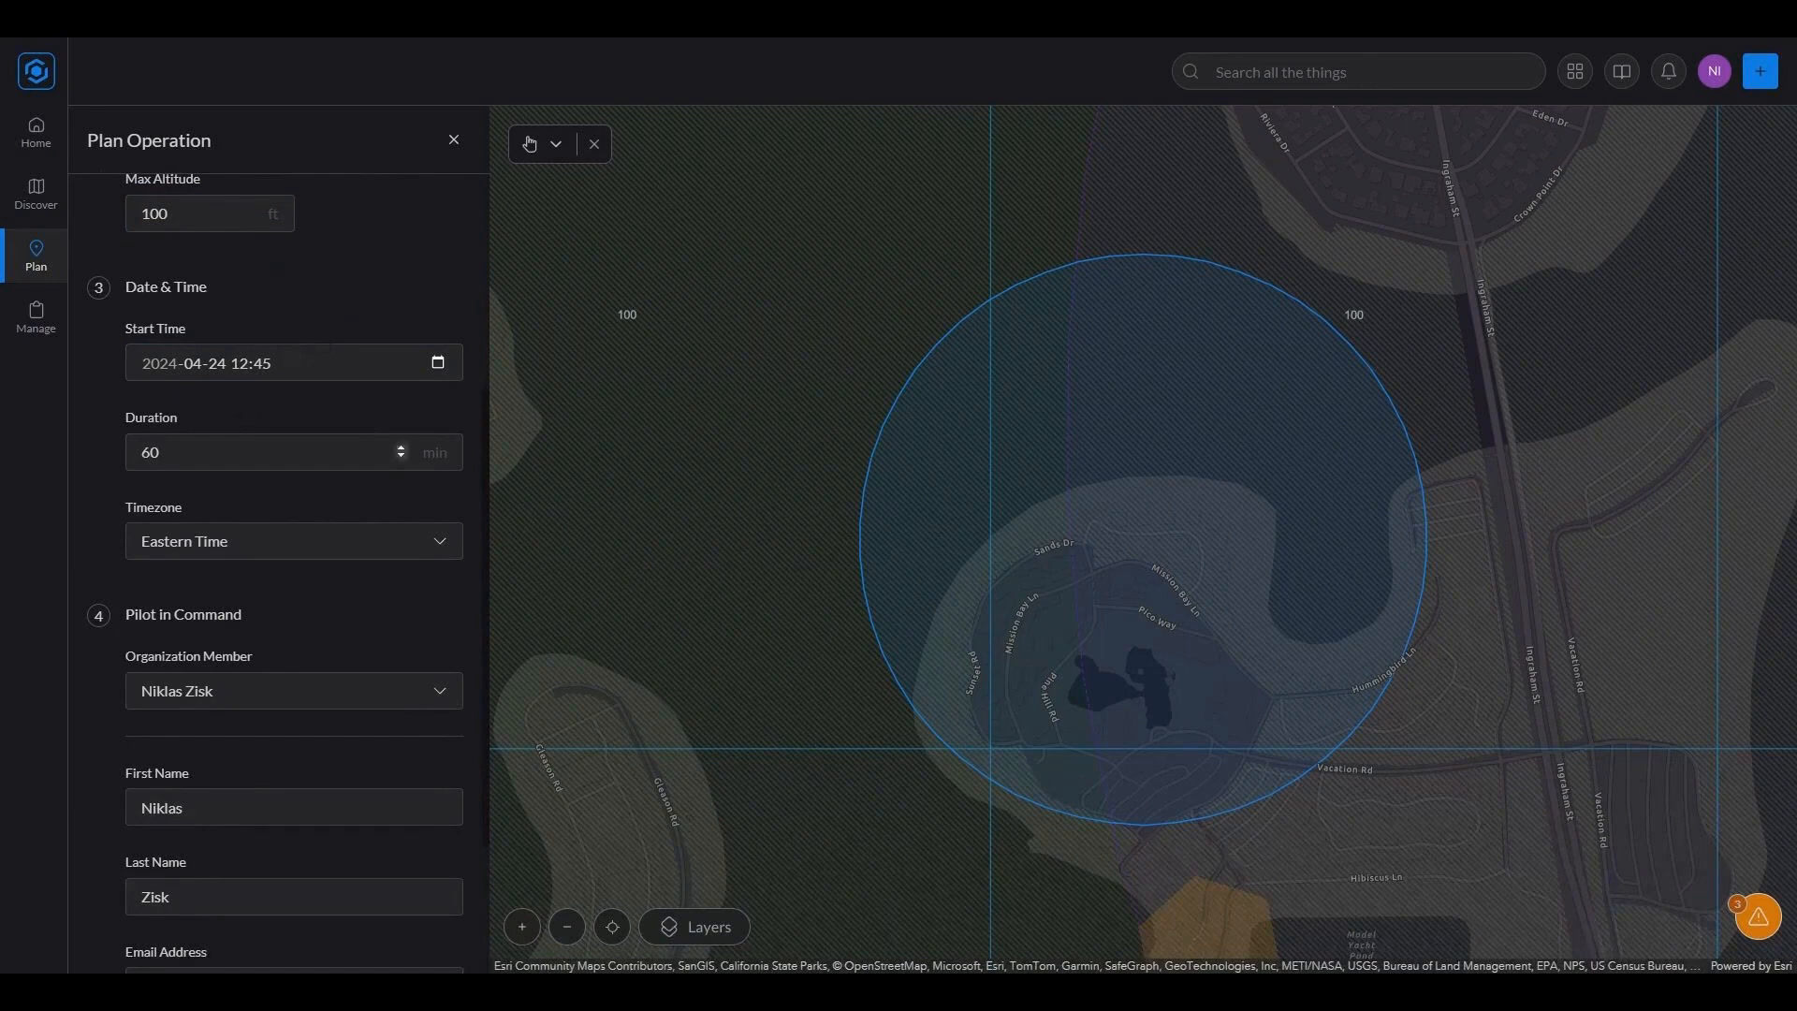
# Set the operation's timezone to Pacific Time and continue to the confirmation details
pyautogui.click(440, 543)
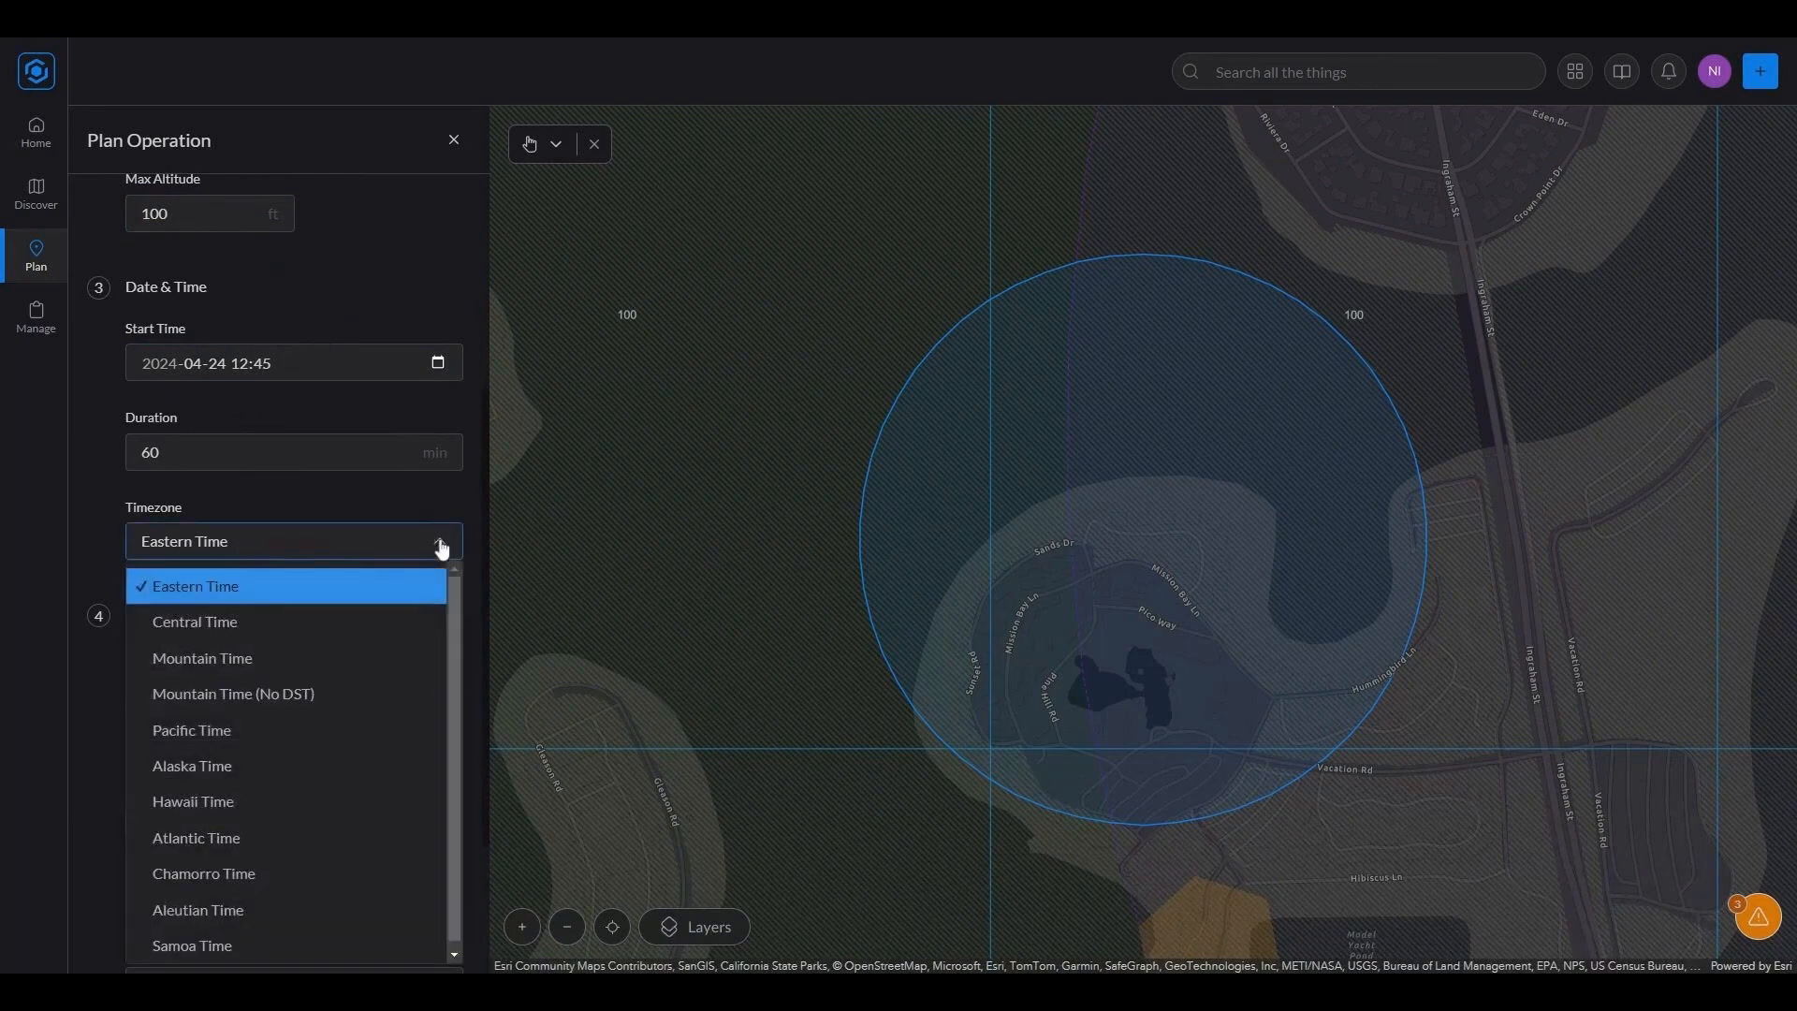
pyautogui.click(202, 734)
pyautogui.scroll(-3, 322, 580)
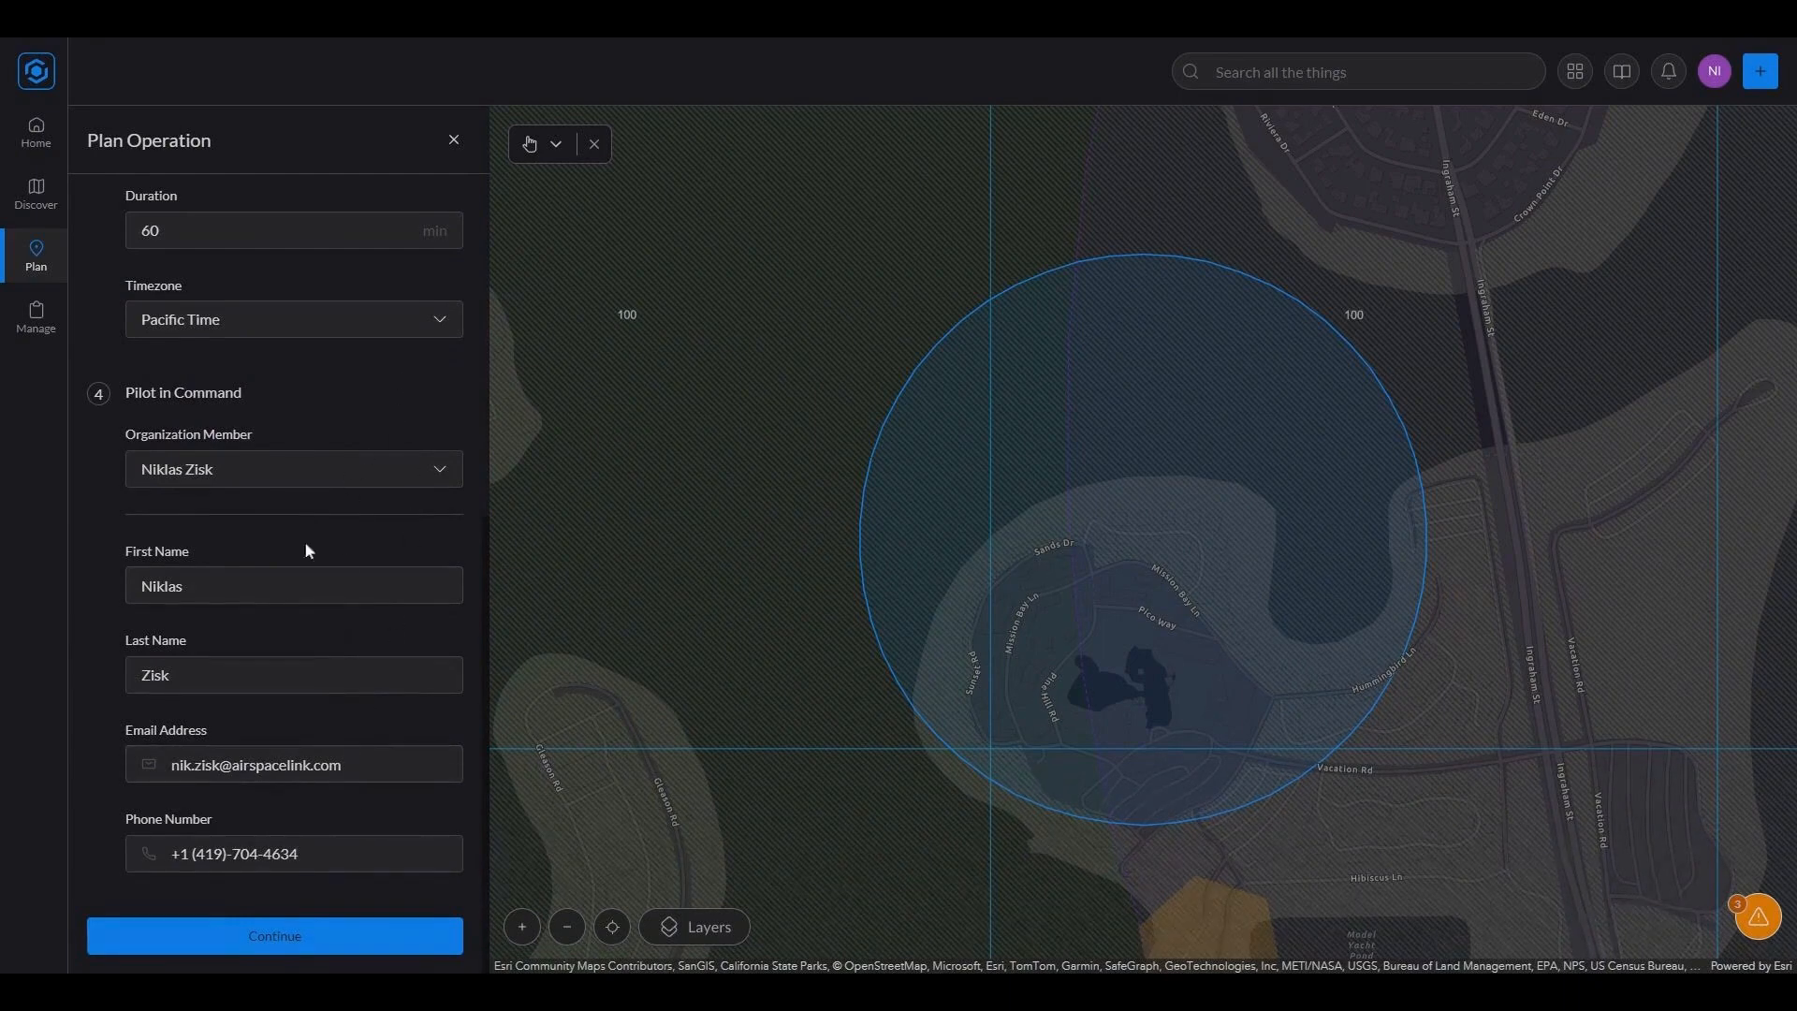
pyautogui.click(278, 951)
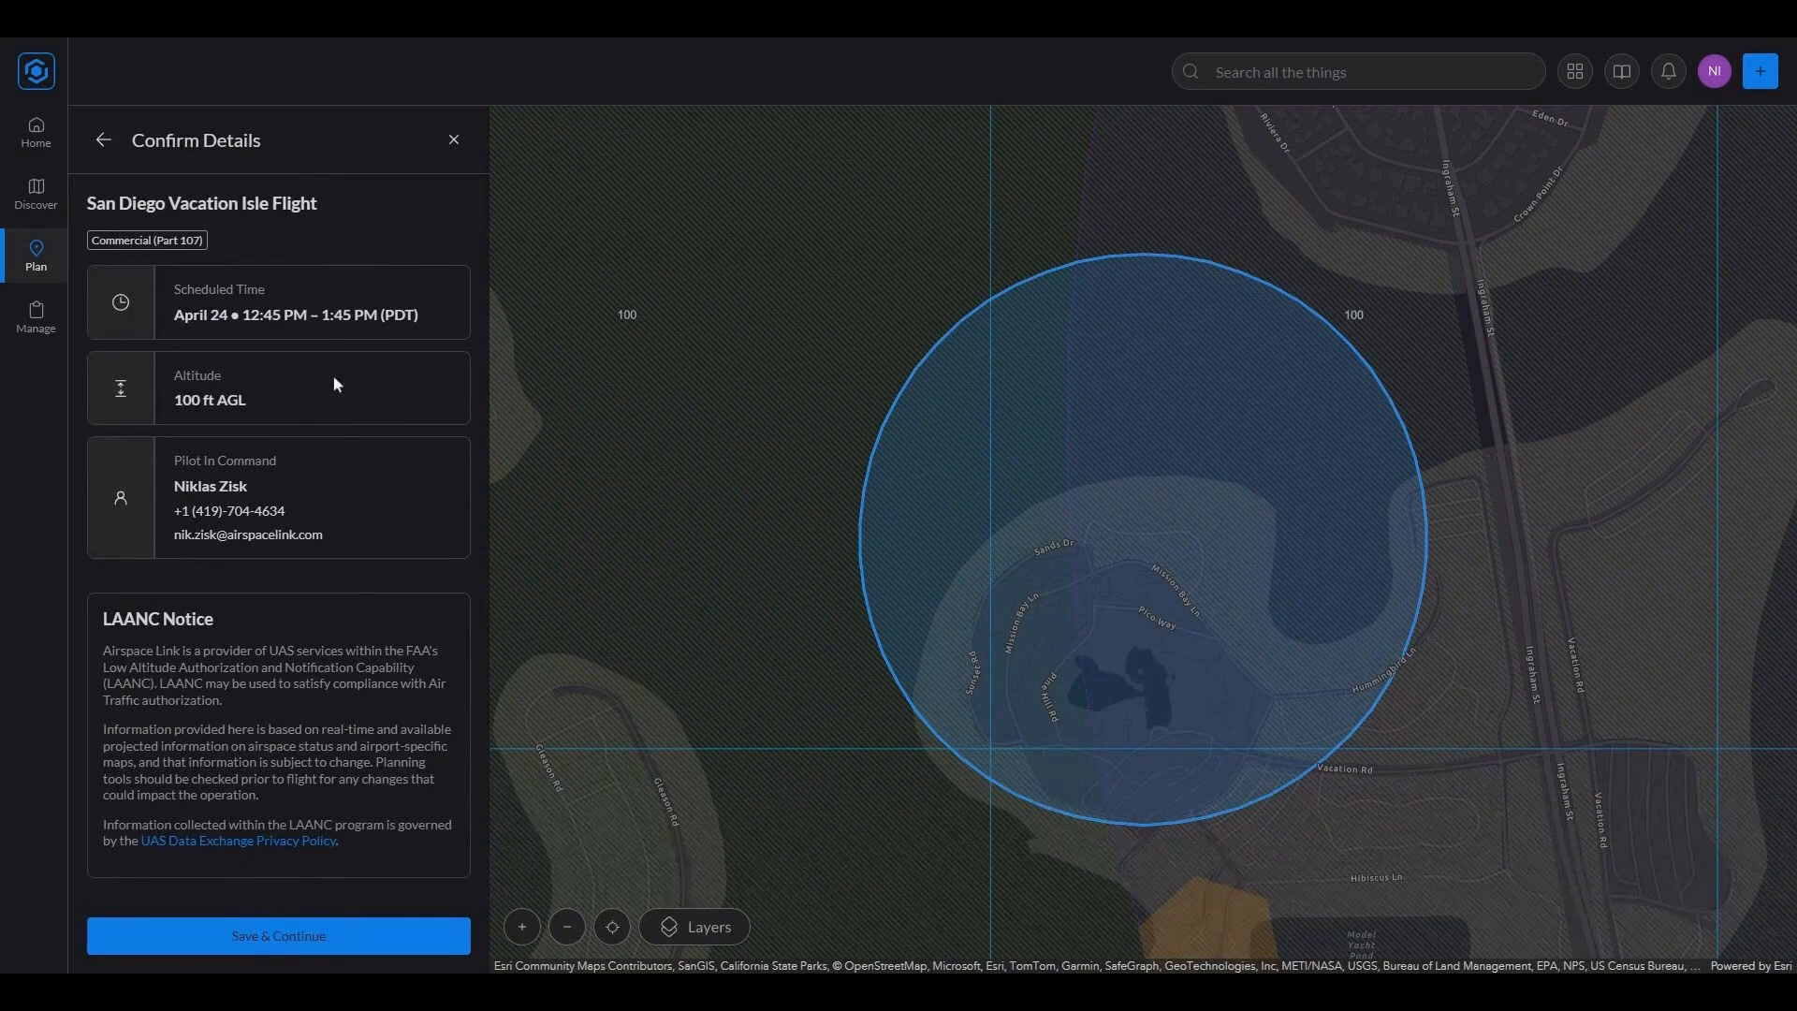
# Go back to the operation form, set the start time to 3:45 PM on April 24, and return to the confirmation details
pyautogui.click(105, 142)
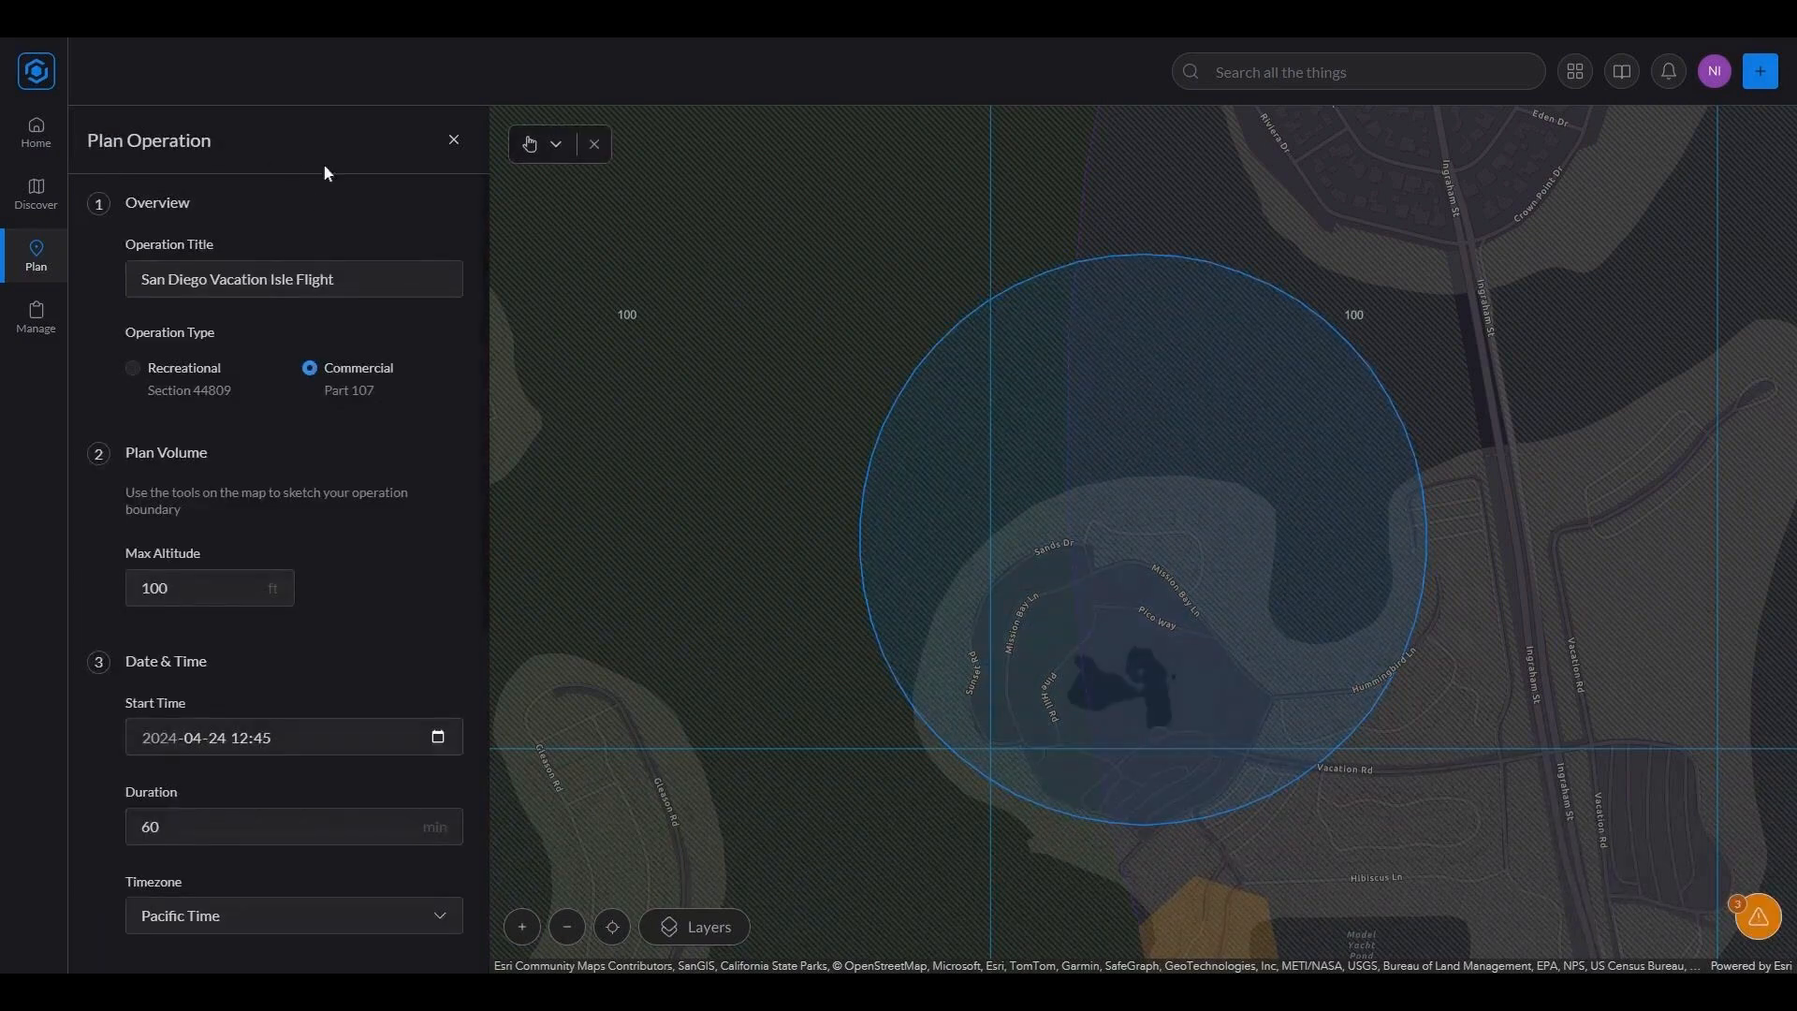
pyautogui.scroll(-2, 404, 258)
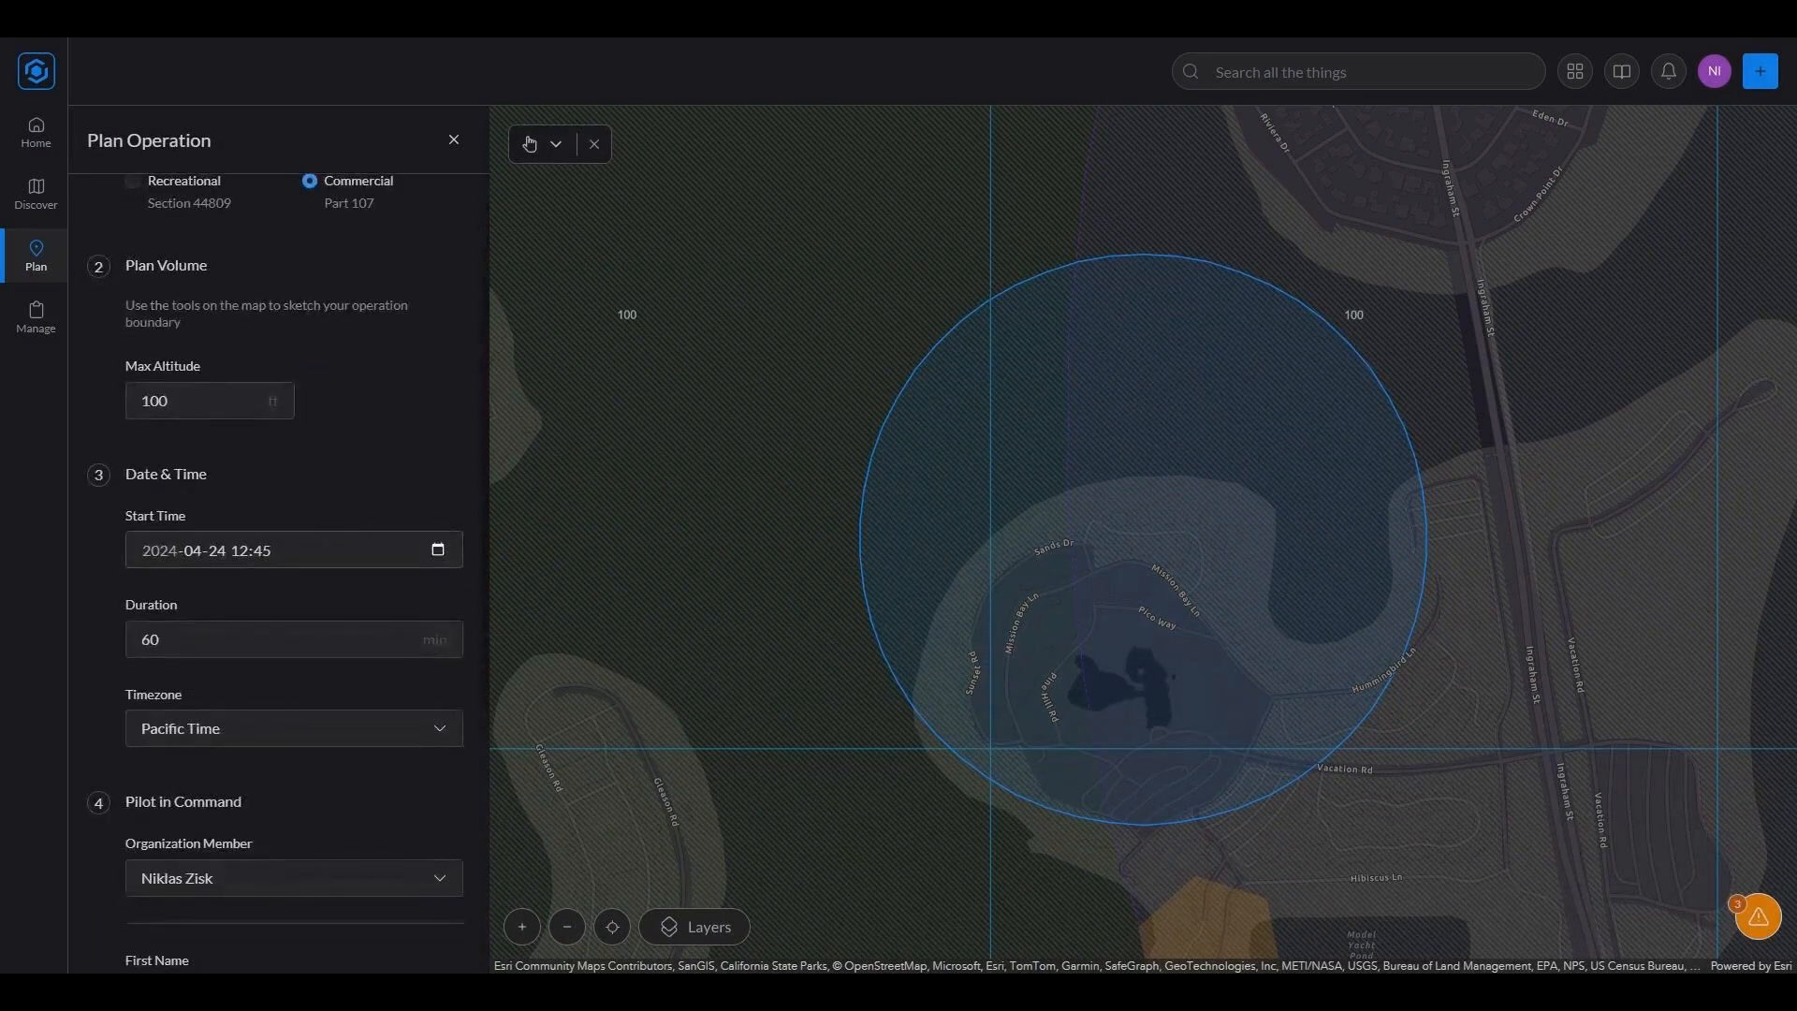
pyautogui.click(437, 549)
pyautogui.scroll(-4, 317, 609)
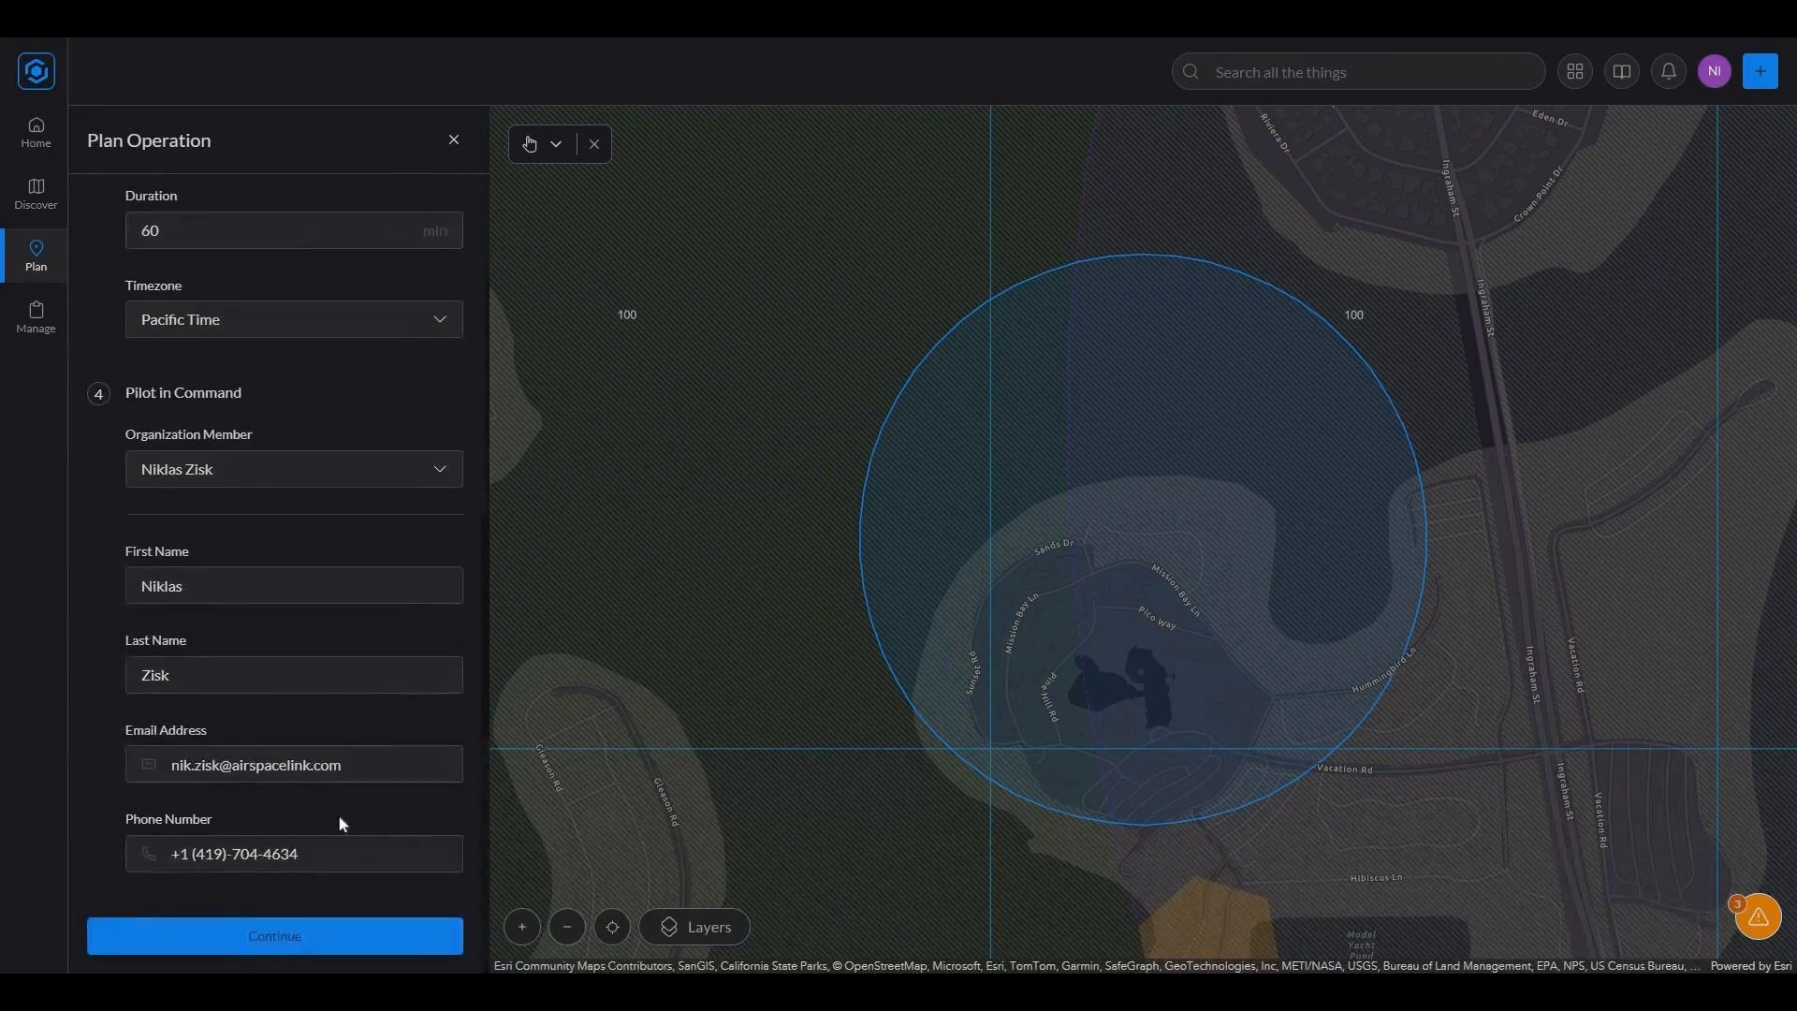
pyautogui.click(284, 947)
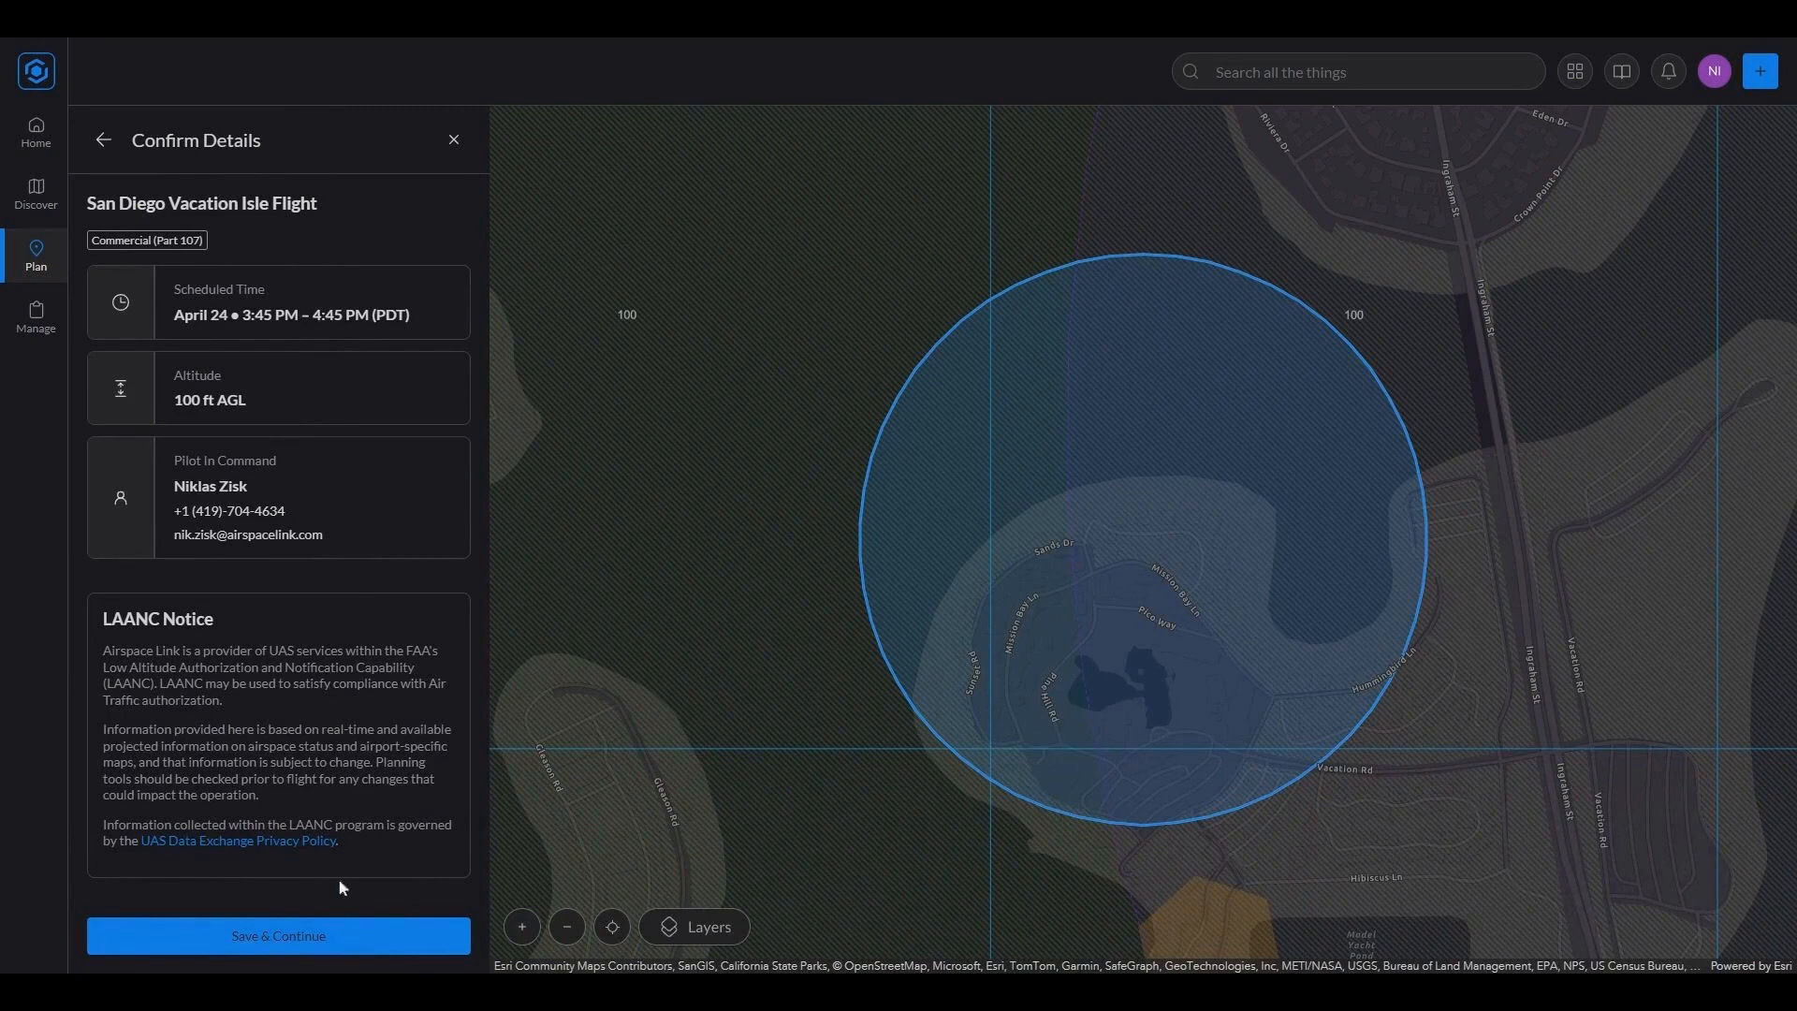
# Save the operation and submit its airspace authorization request for SAN
pyautogui.click(281, 945)
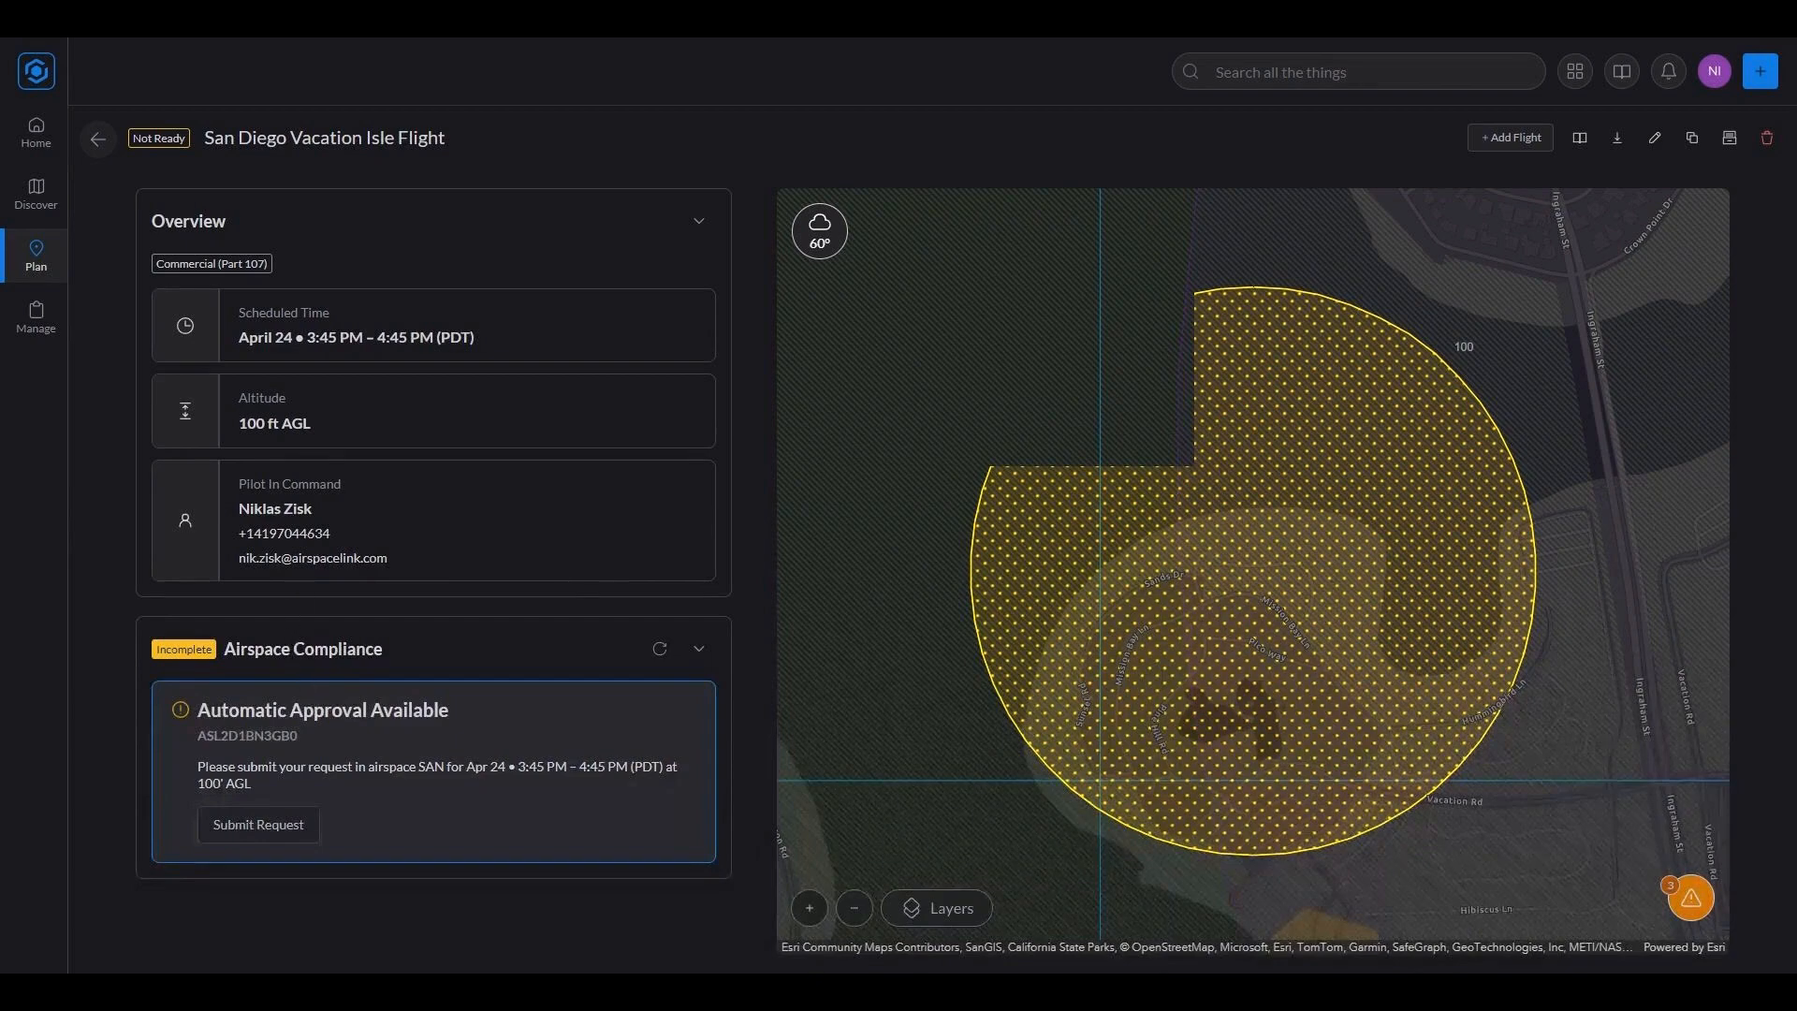
pyautogui.click(275, 836)
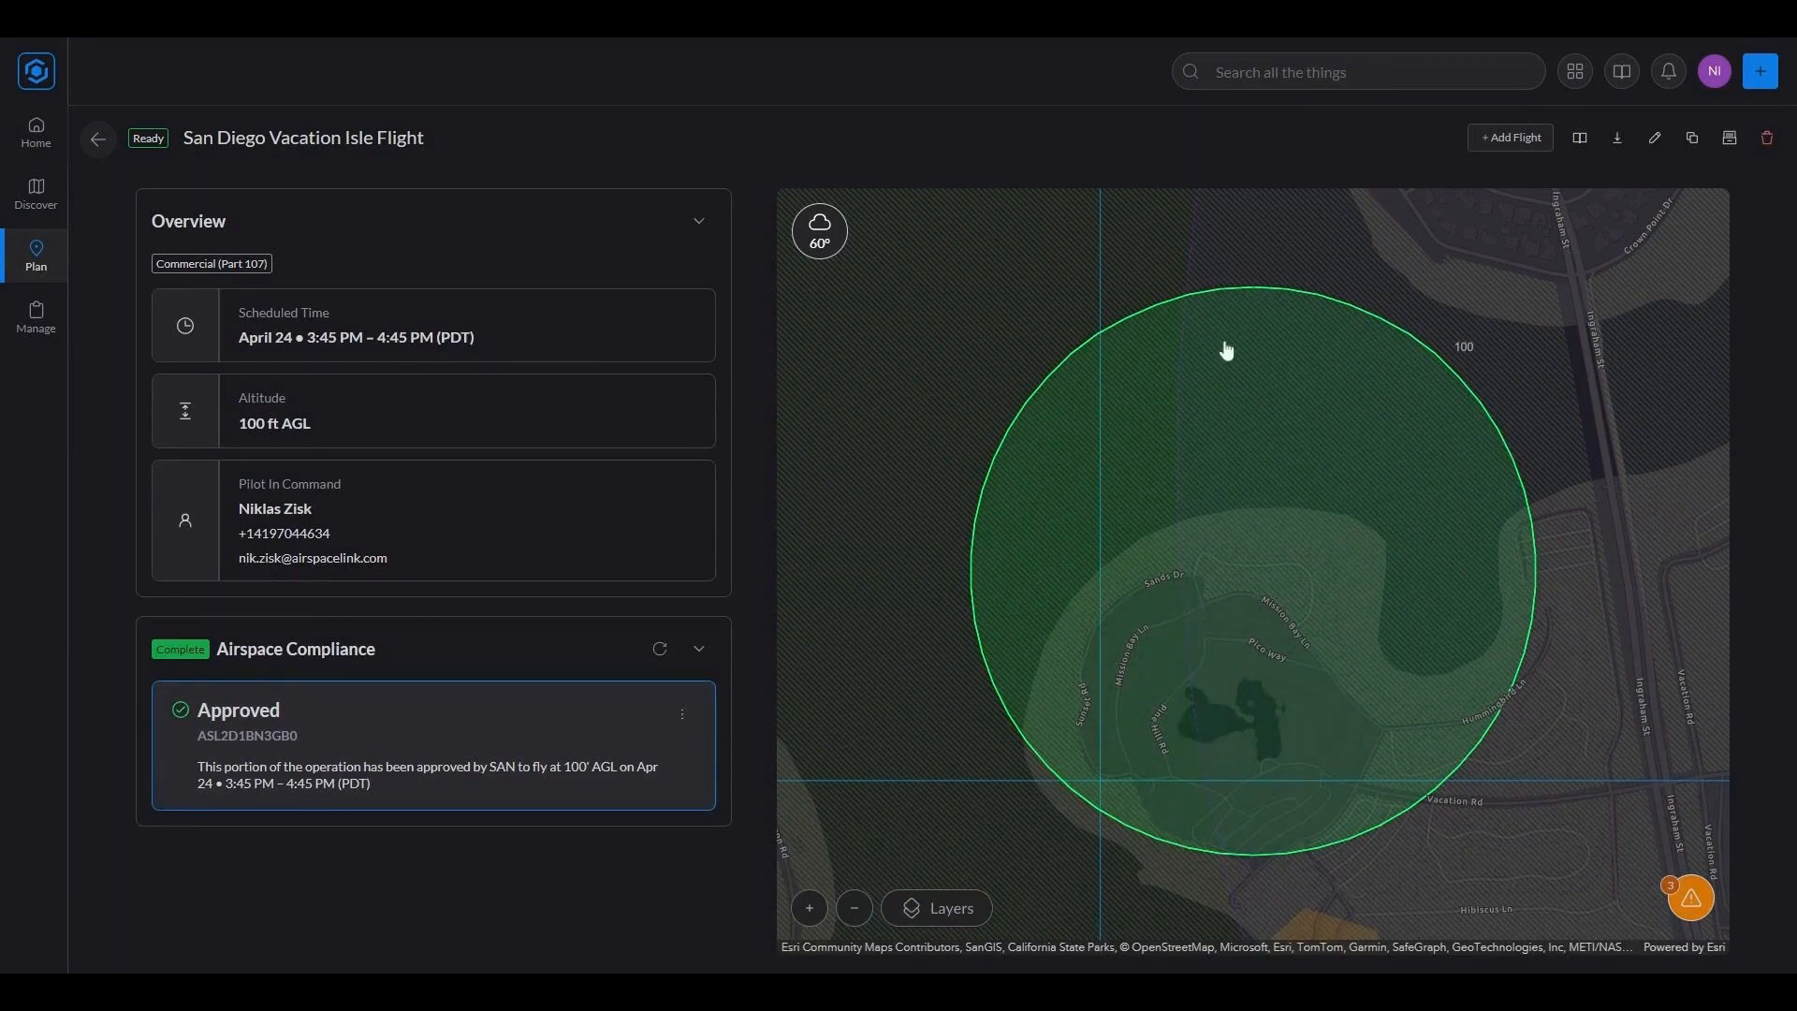
# Examine the operation's weather forecast, including precipitation, cloud base, wind and gusts, and collapse it again
pyautogui.click(820, 237)
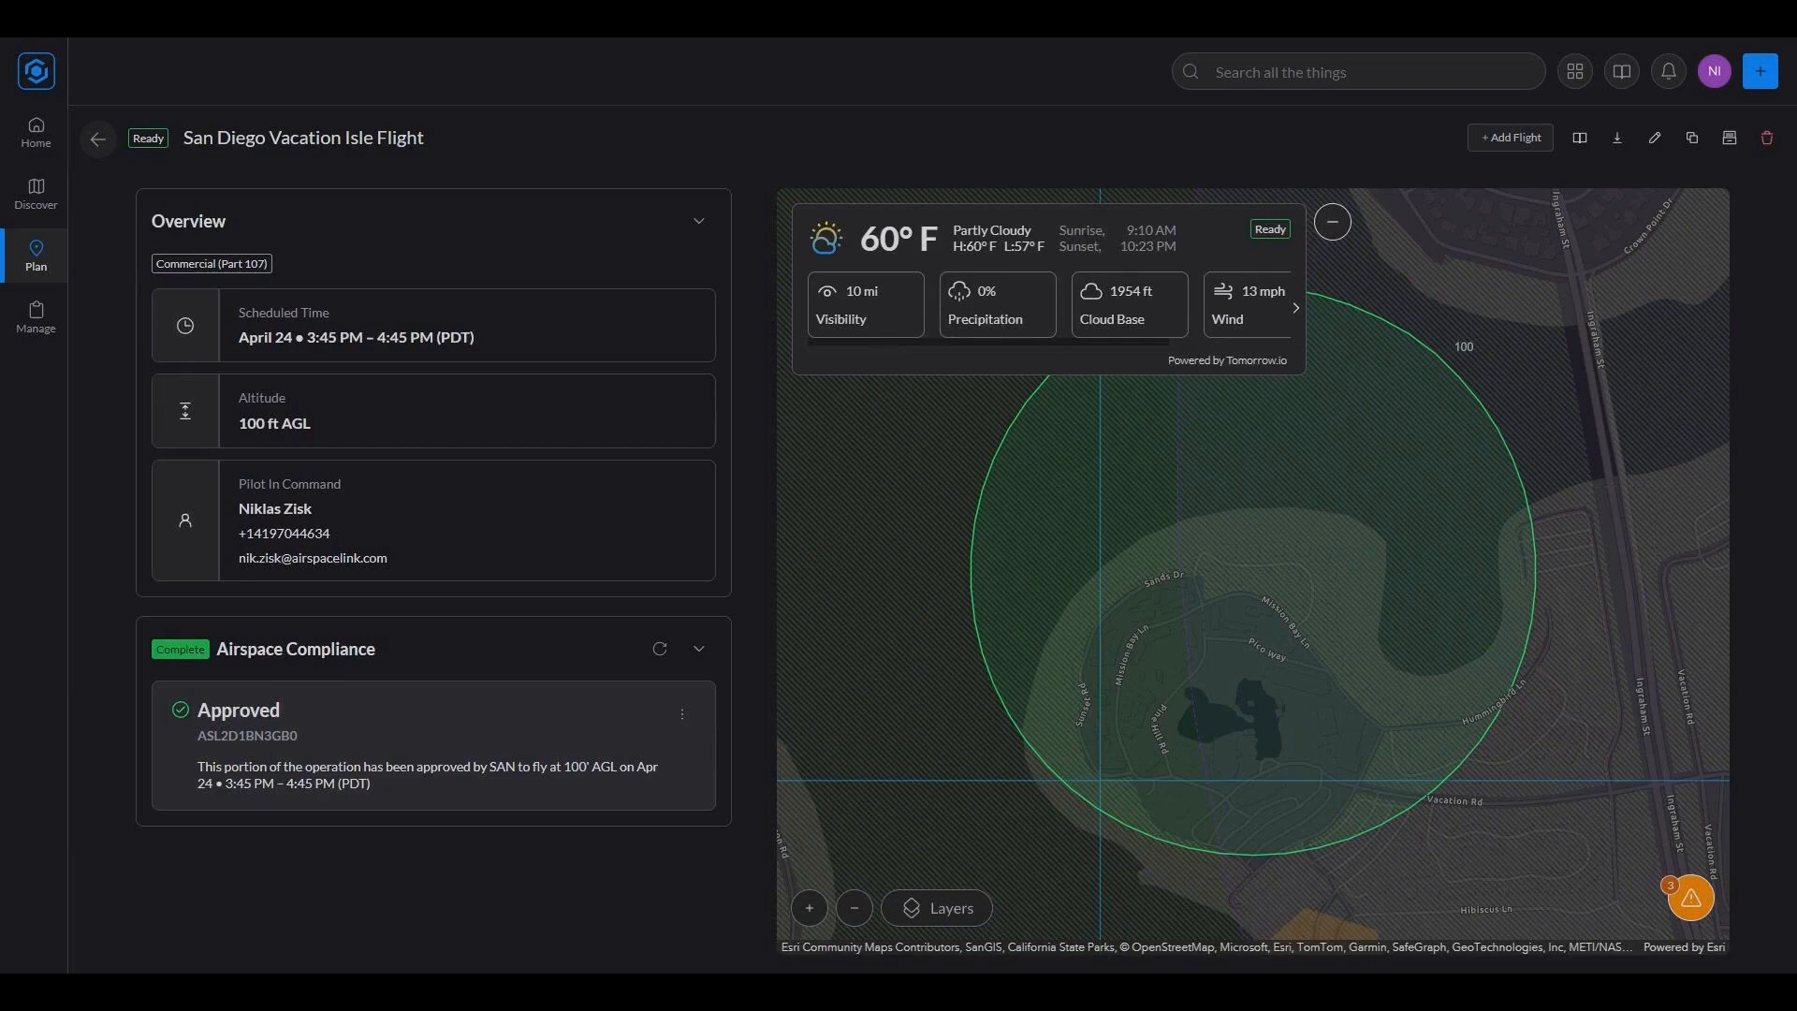
pyautogui.click(1297, 310)
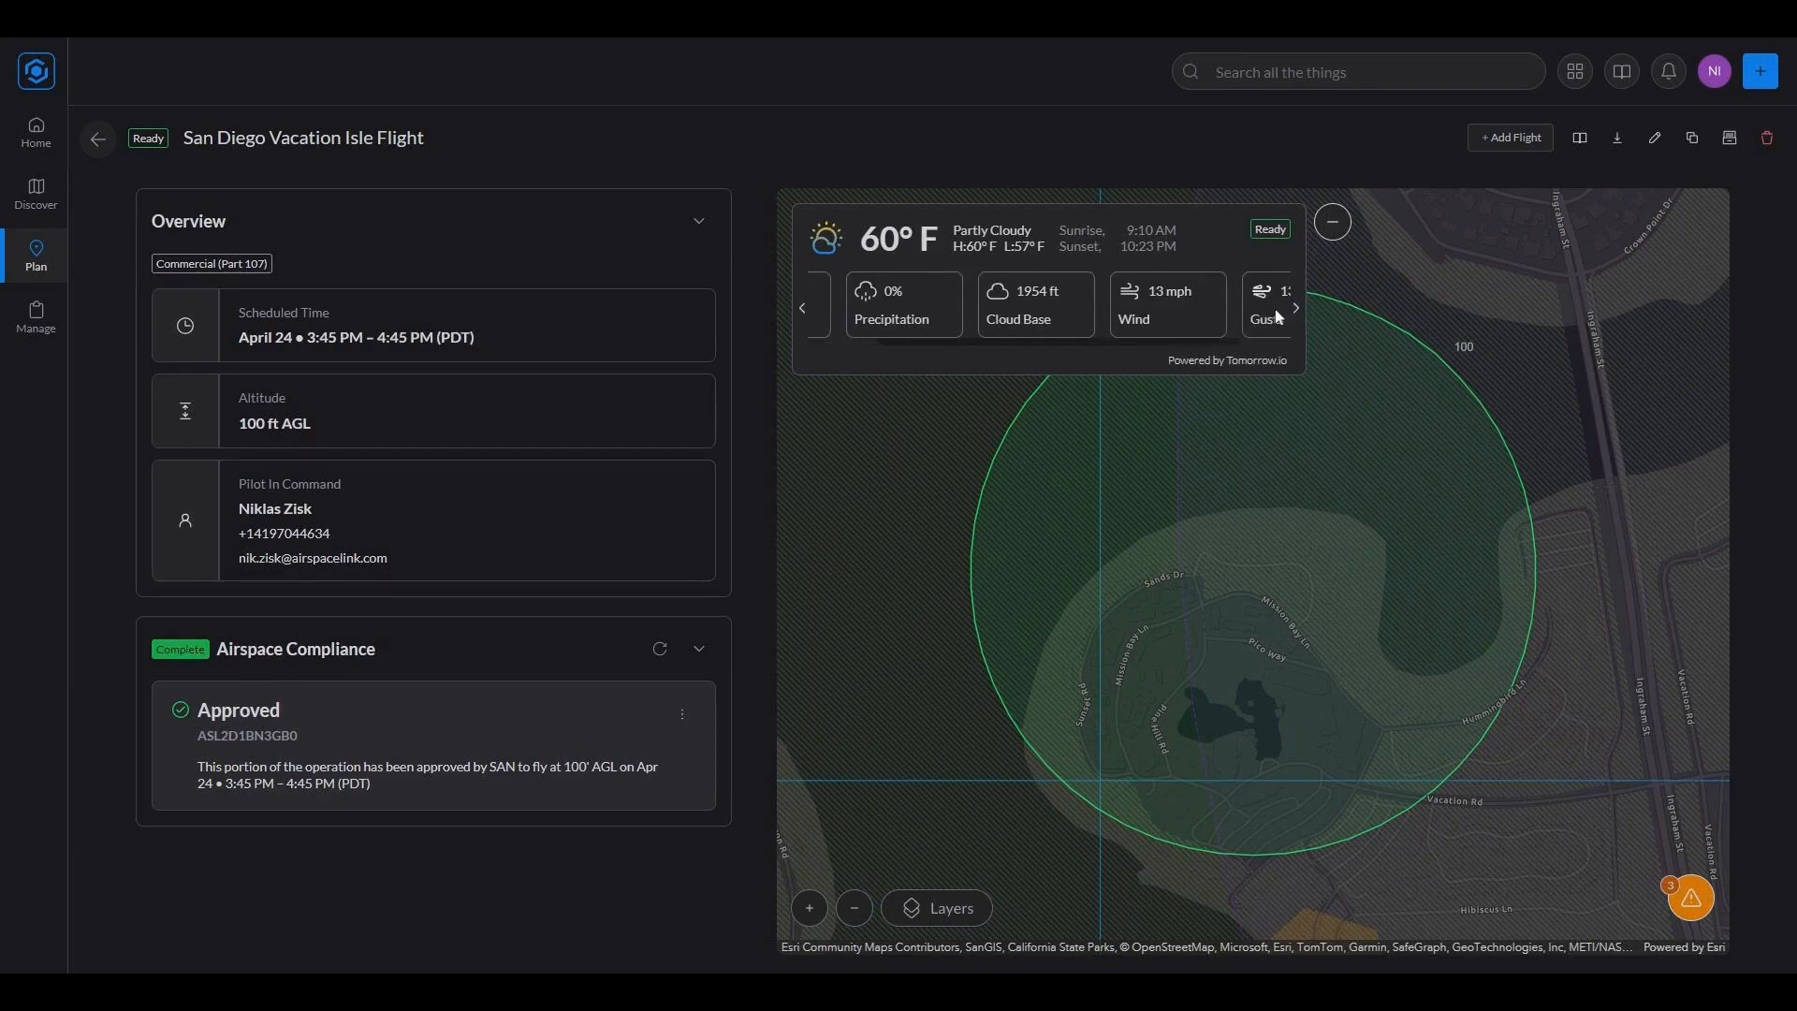
pyautogui.click(1297, 310)
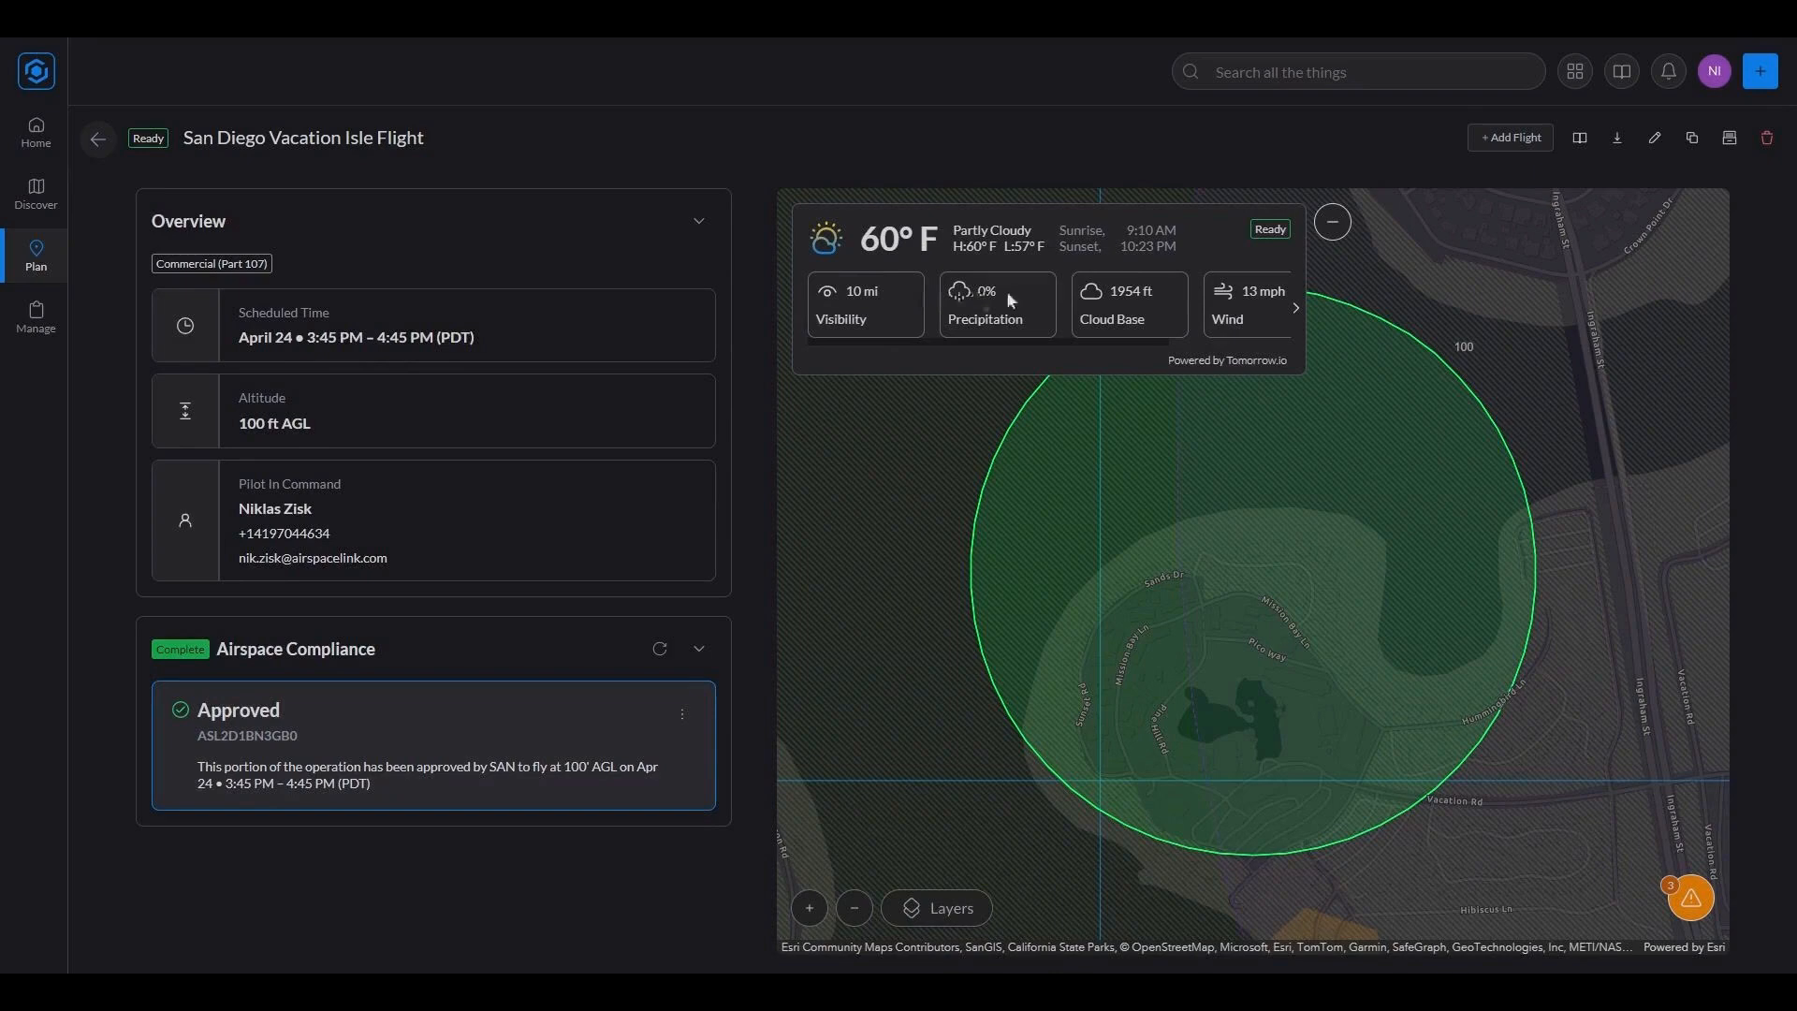
pyautogui.click(1334, 226)
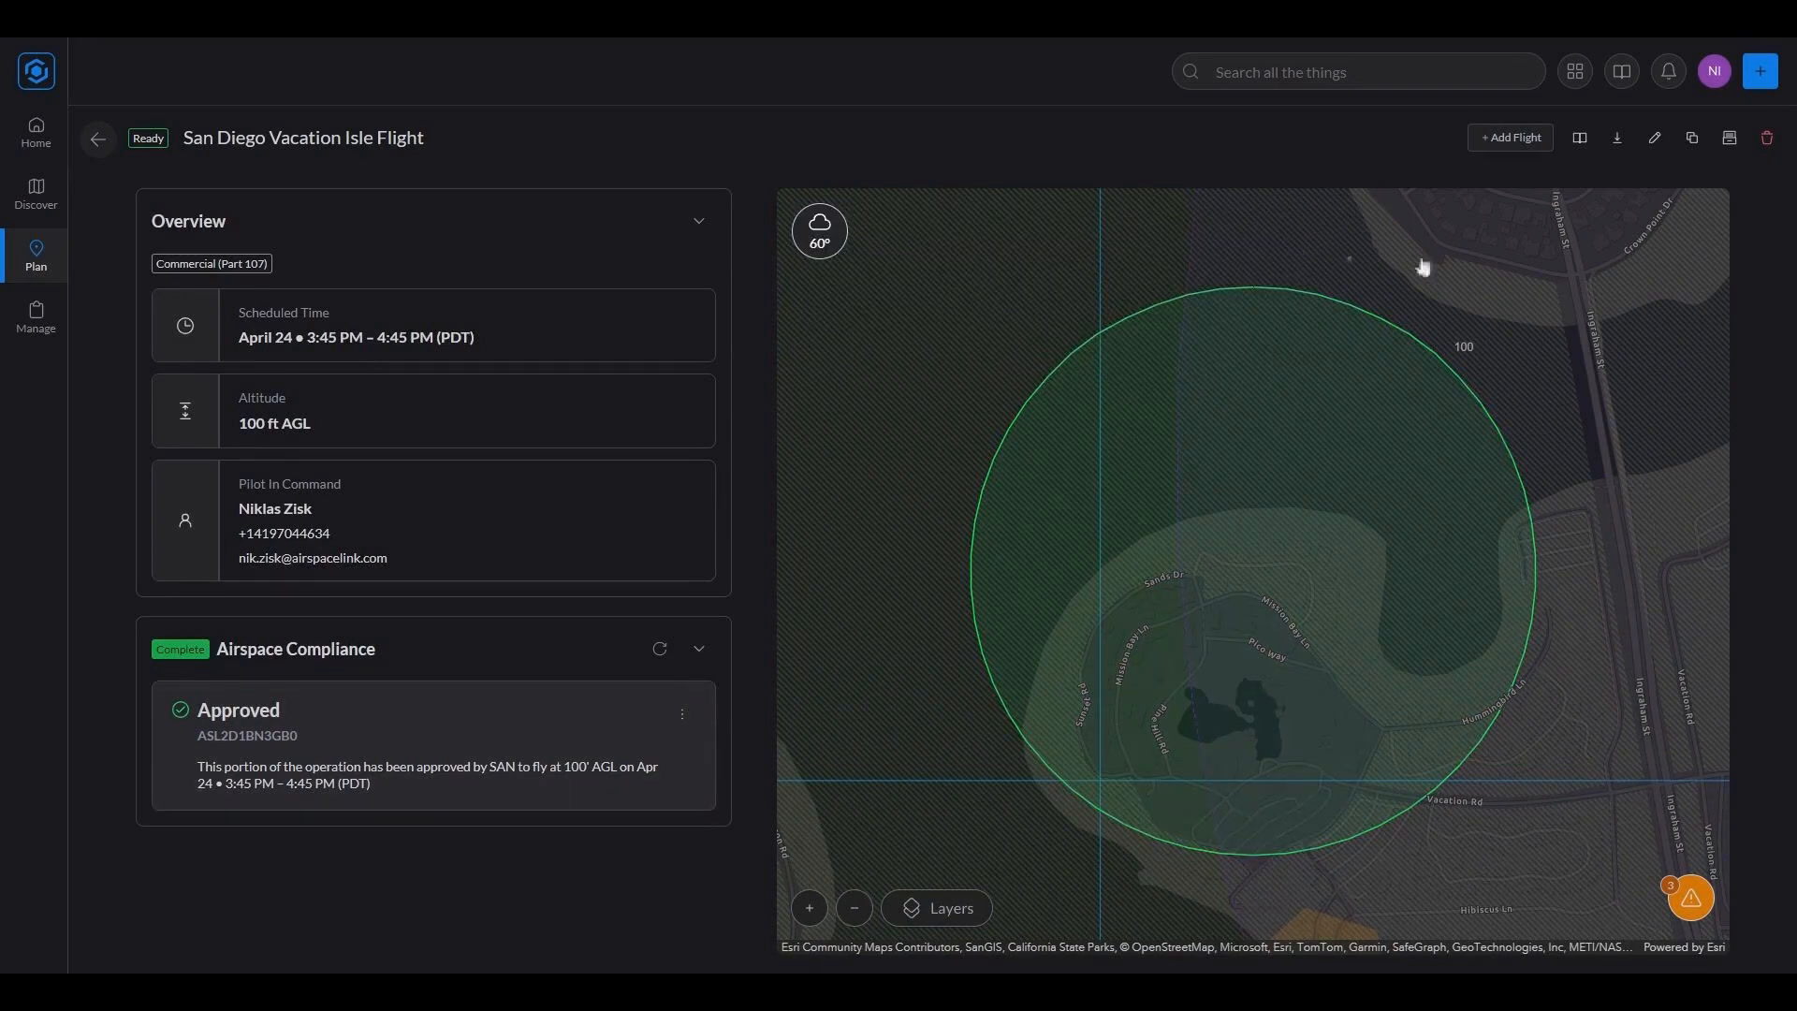
# Open a new flight entry for the operation, review its fields through crew, aircraft, incidents and notes, and close it without saving
pyautogui.click(1497, 148)
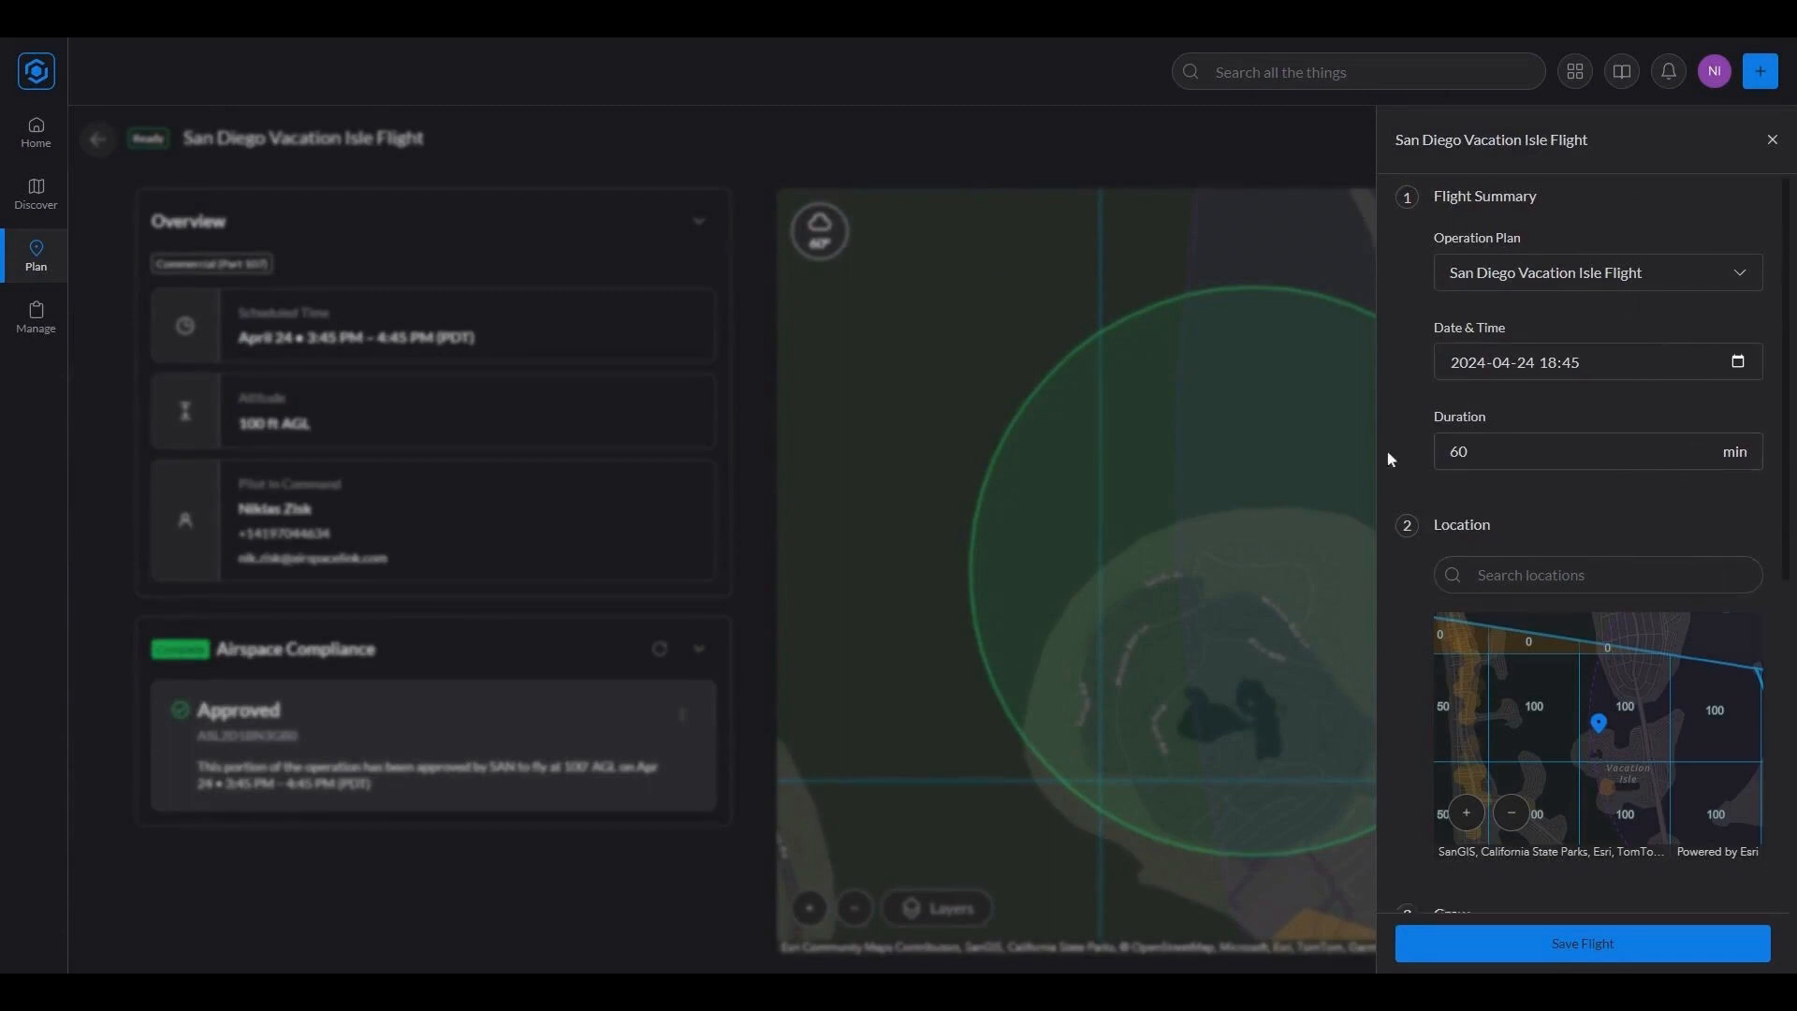
pyautogui.scroll(-4, 1384, 449)
pyautogui.scroll(-3, 1378, 457)
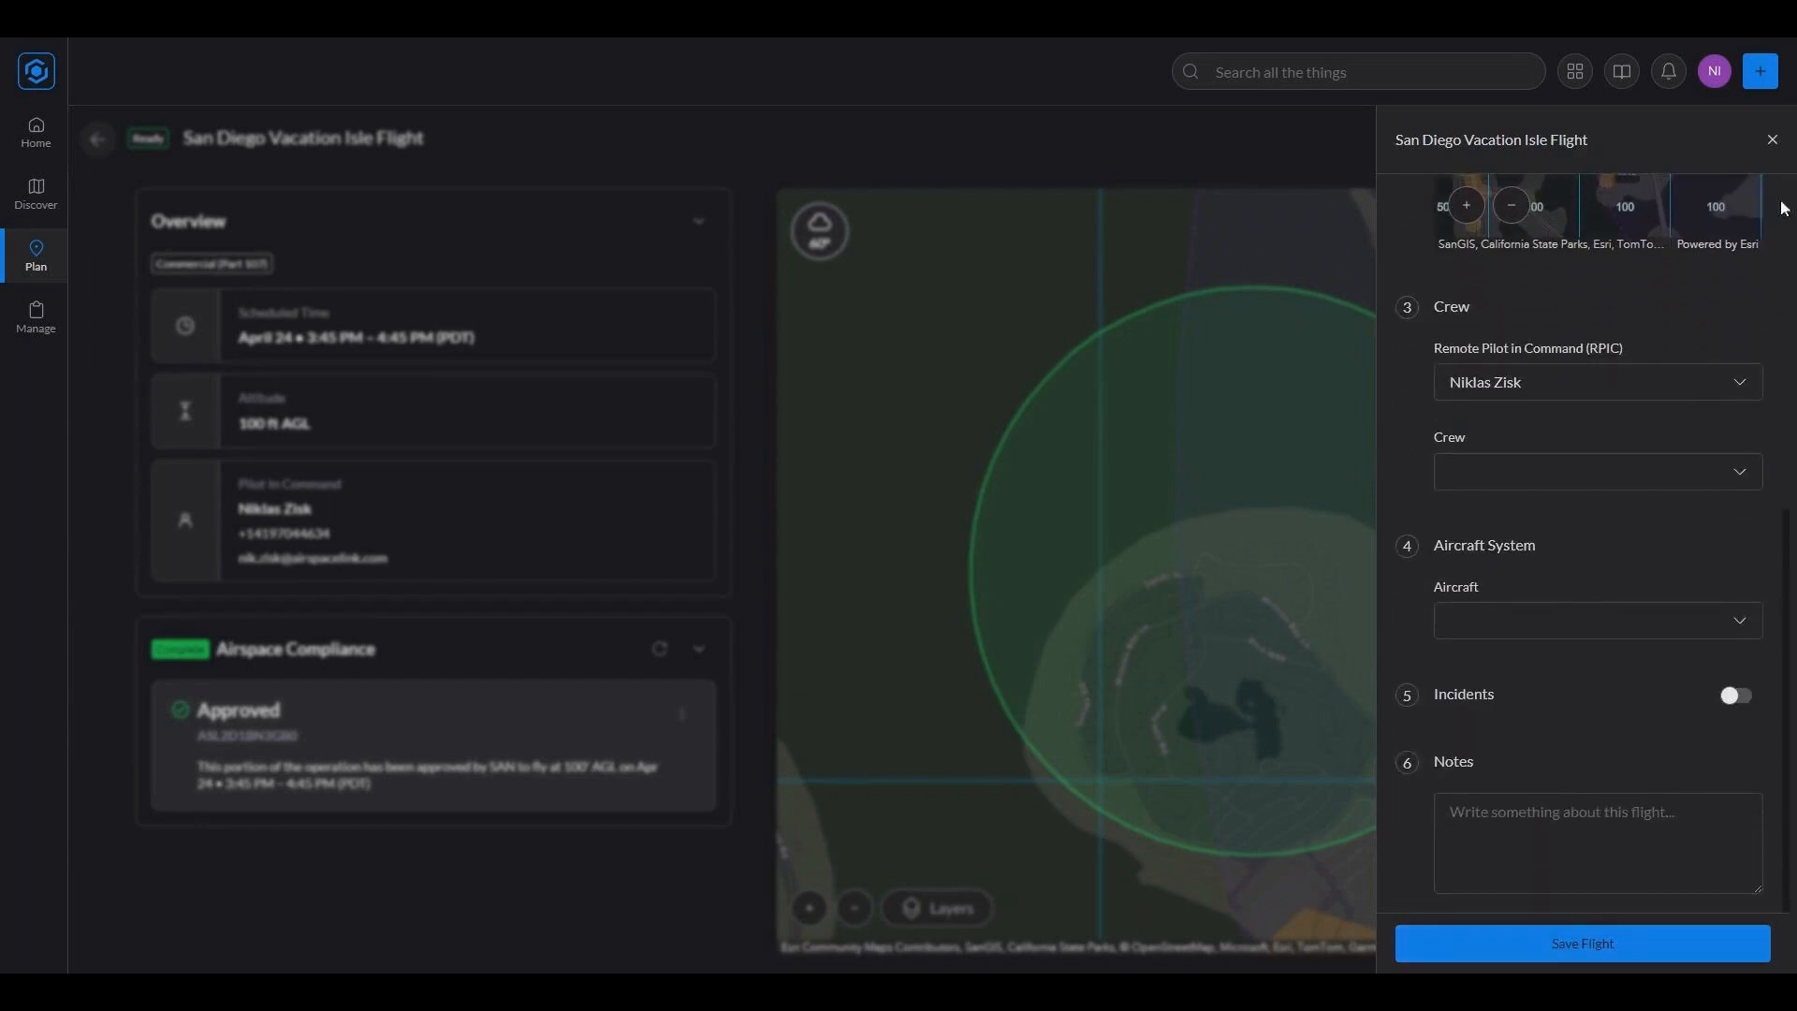
pyautogui.click(1774, 141)
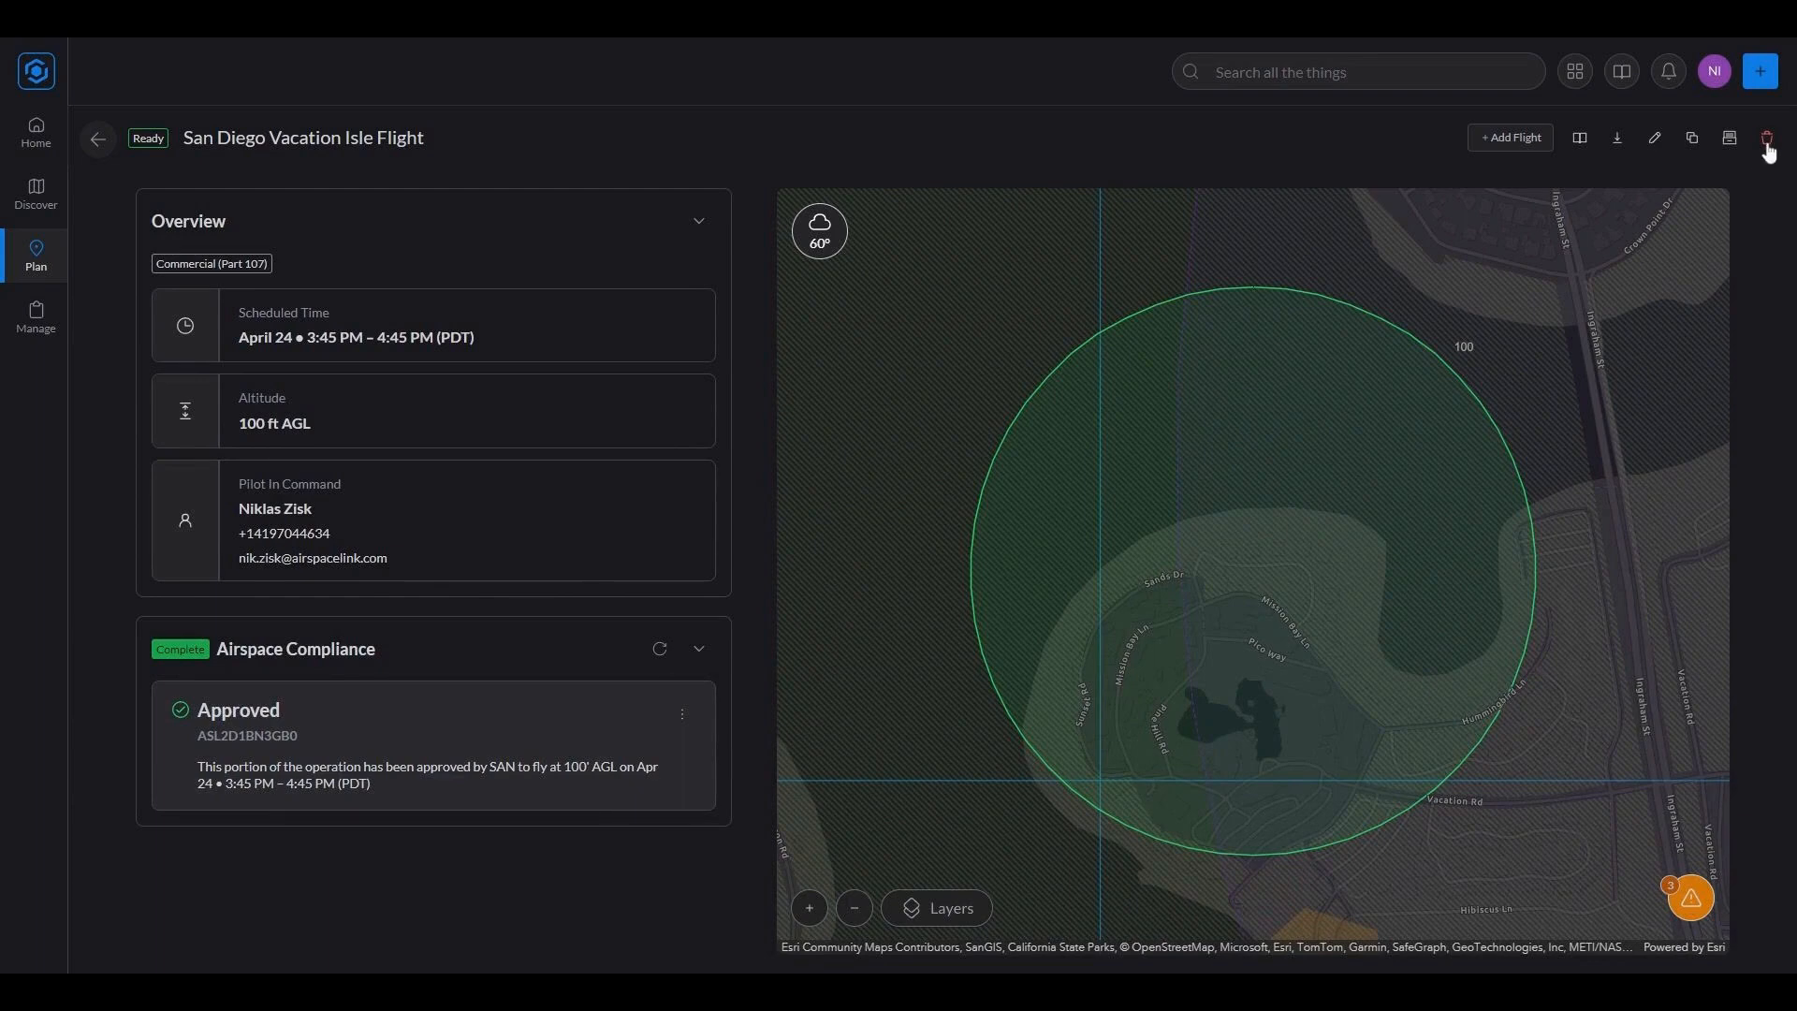
# Cancel the operation's approved SAN airspace authorization and confirm the cancellation
pyautogui.scroll(-2, 1164, 256)
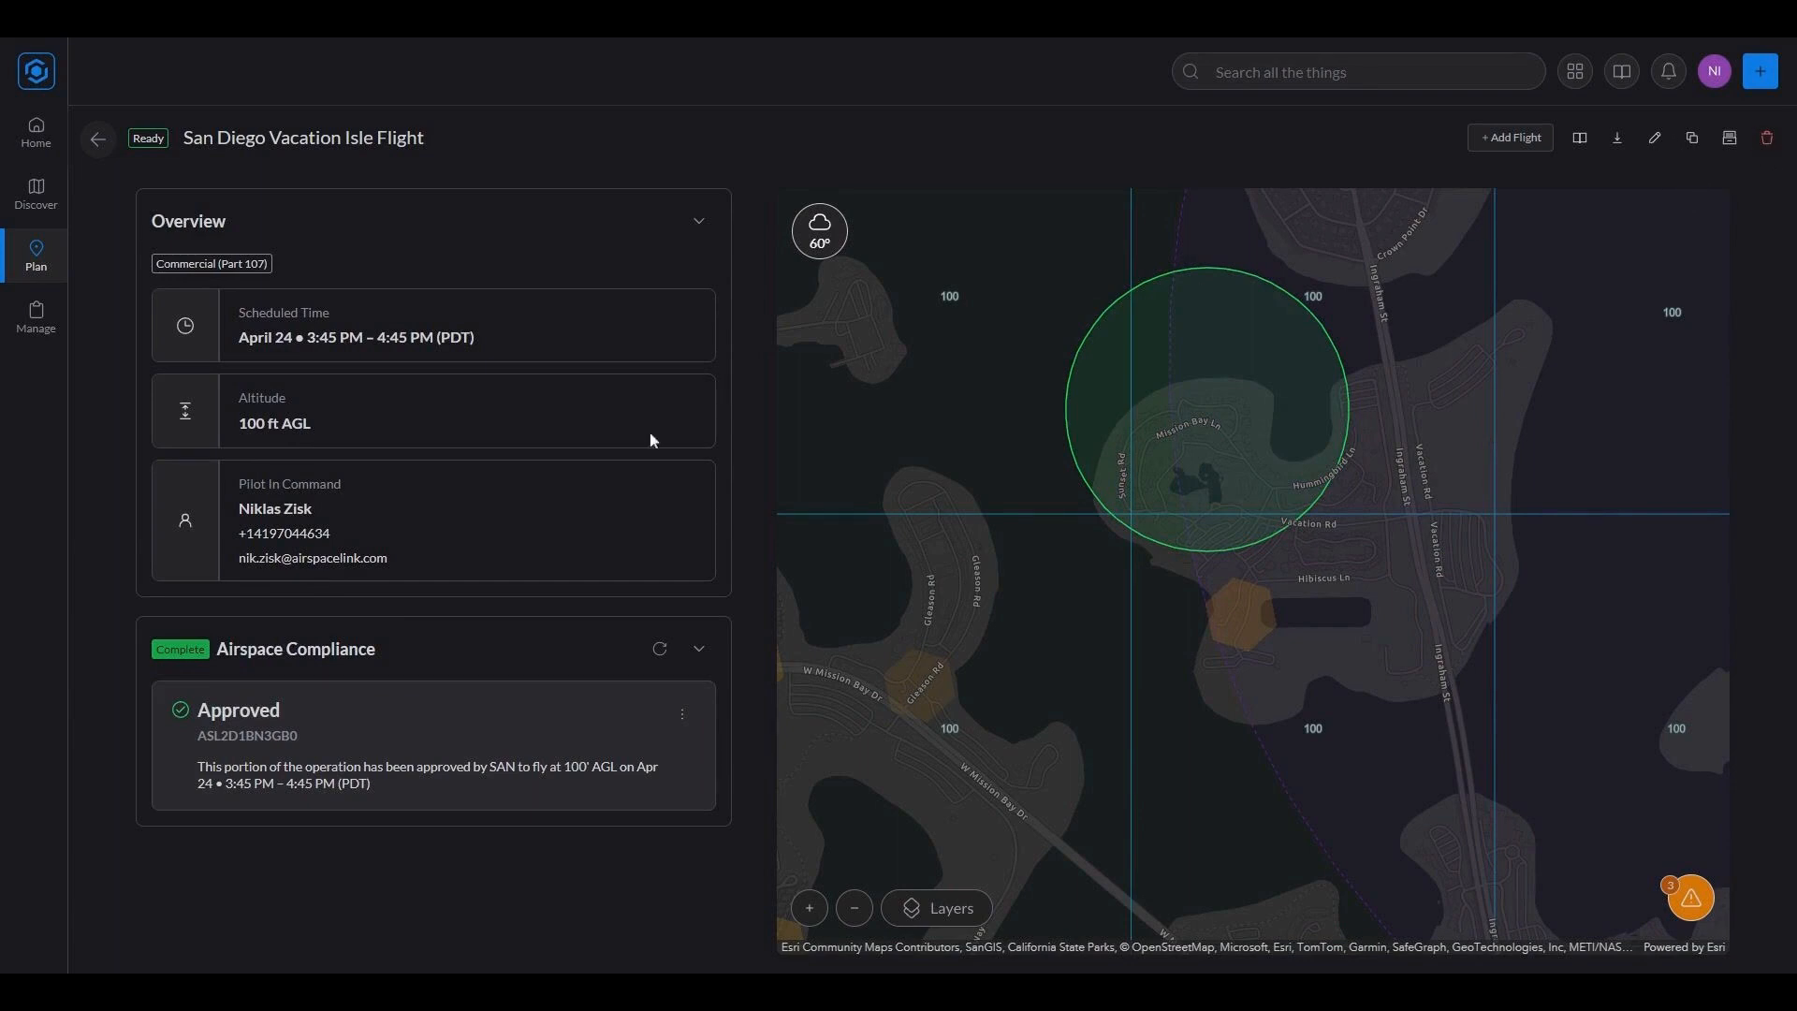
pyautogui.click(683, 716)
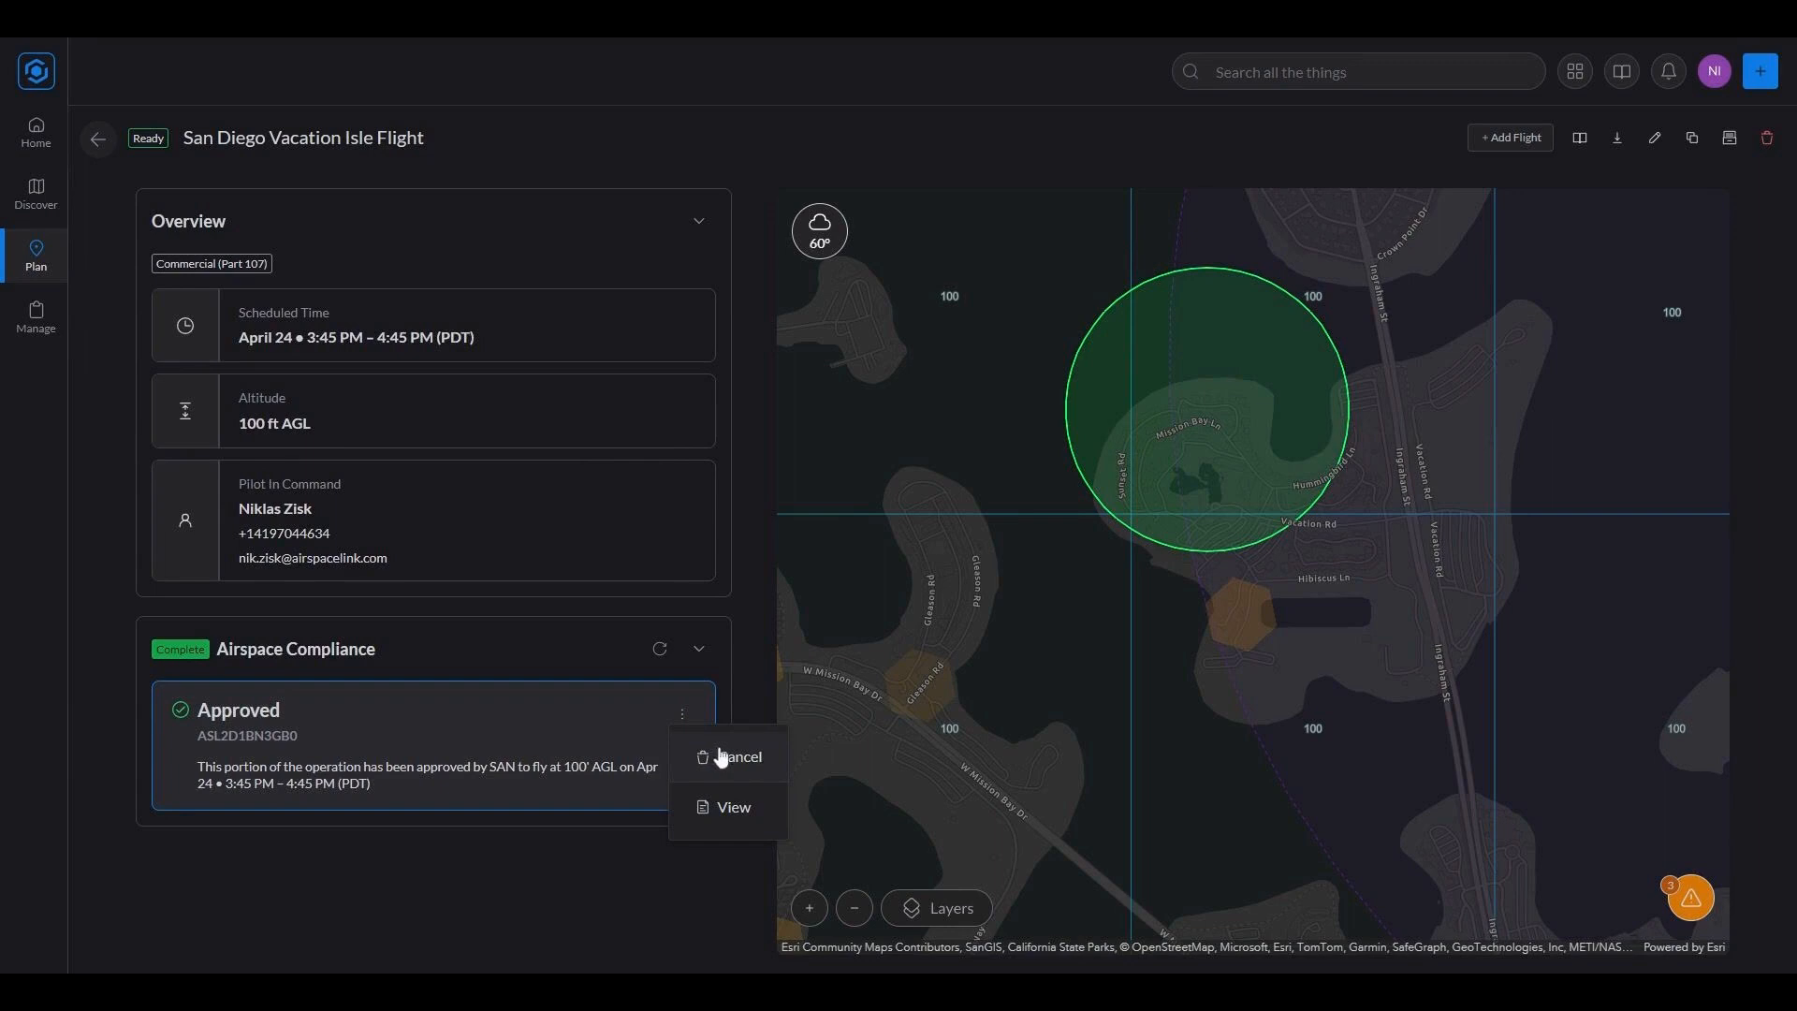
pyautogui.click(592, 612)
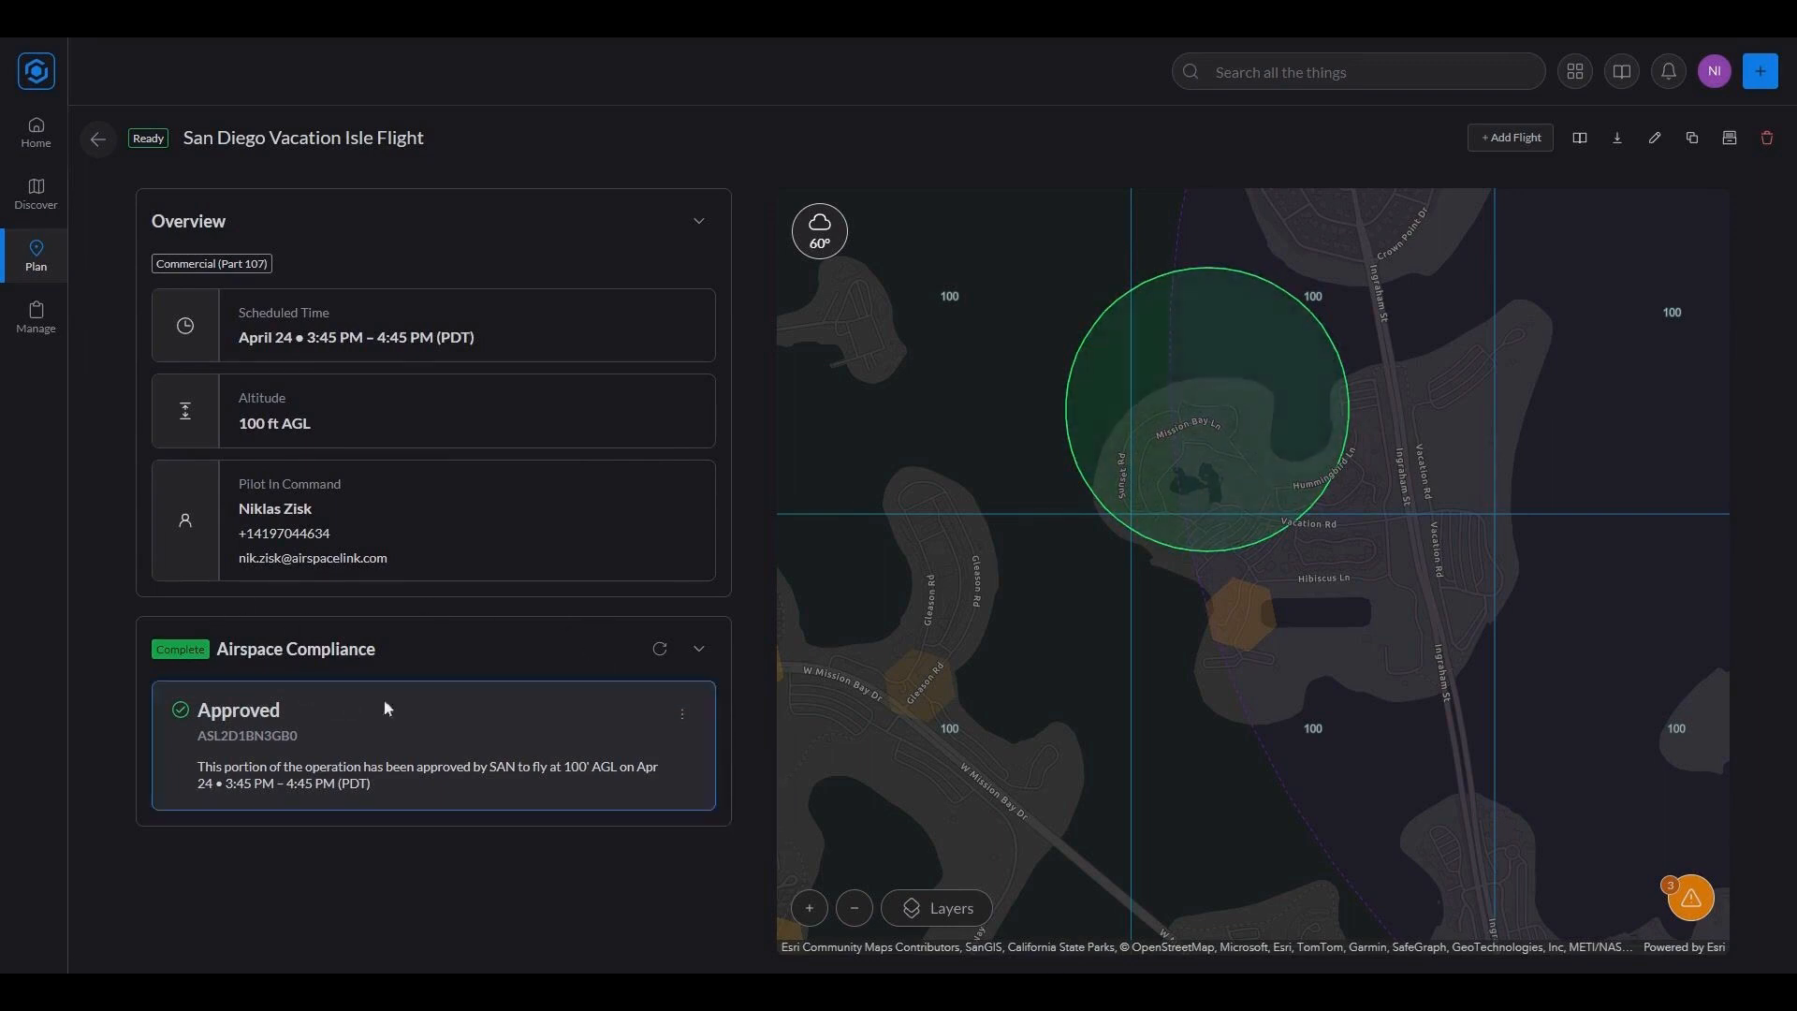
pyautogui.click(684, 716)
pyautogui.click(738, 756)
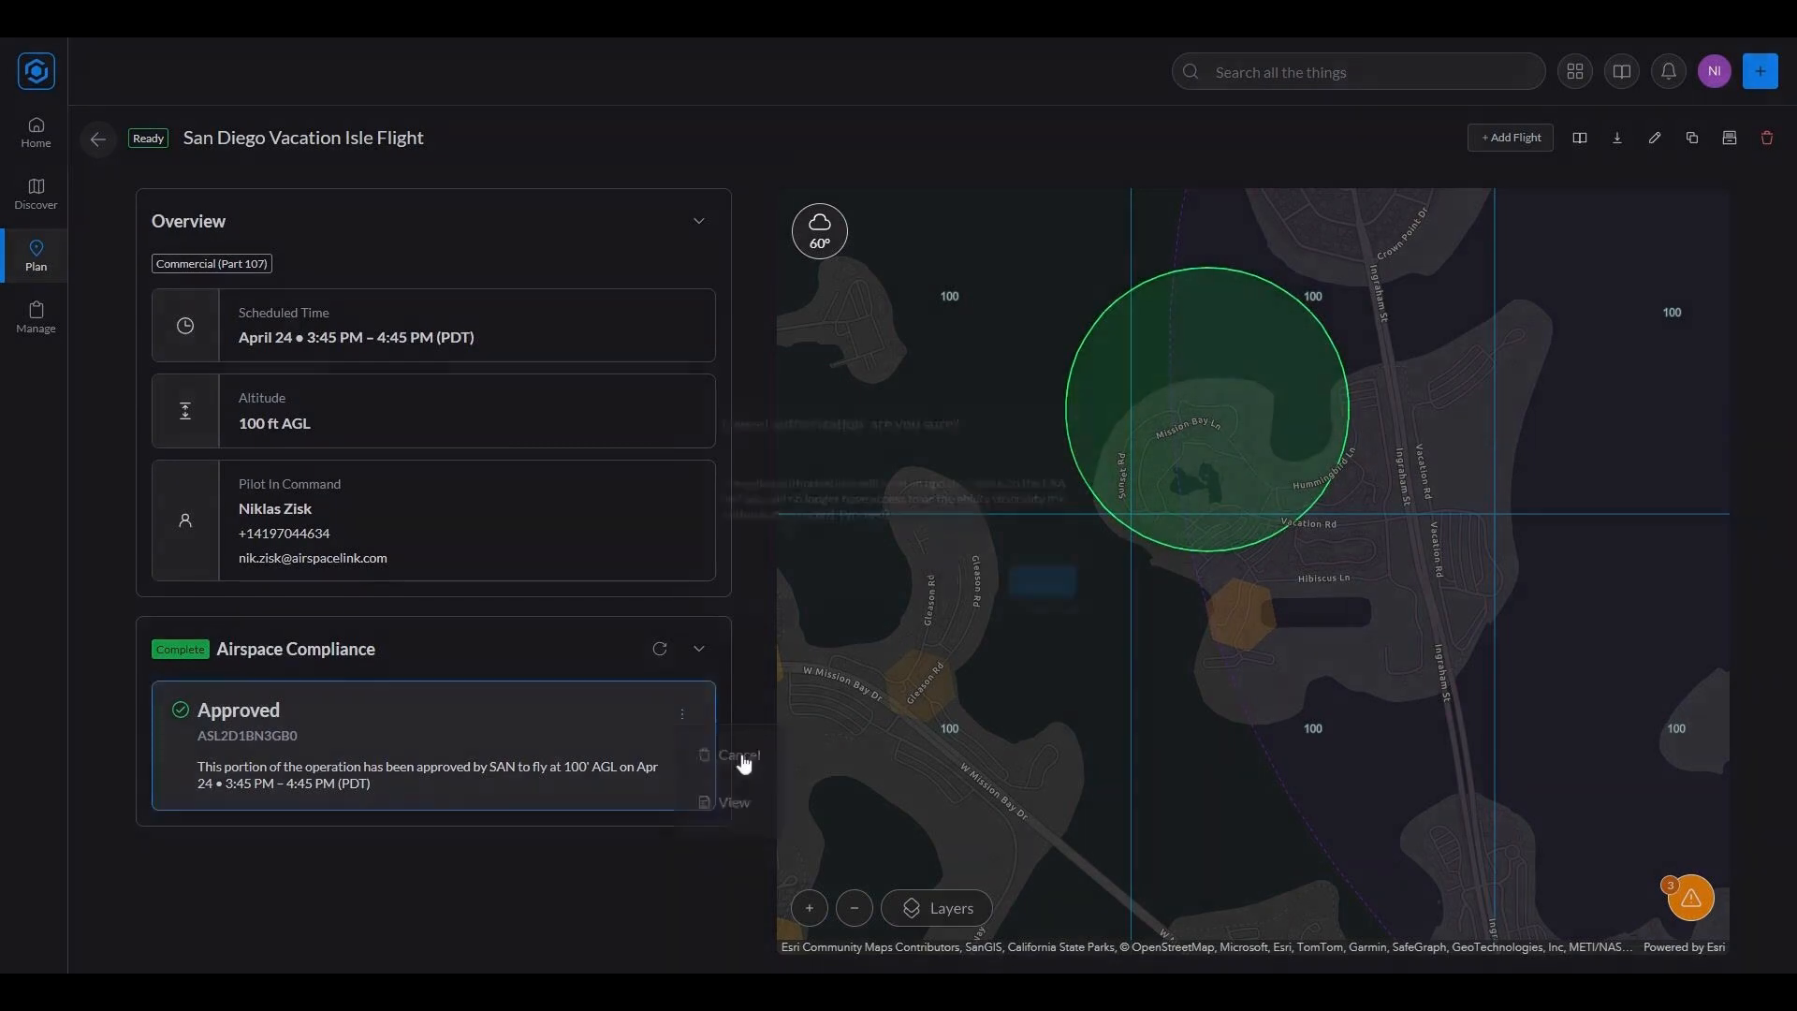
pyautogui.click(1069, 595)
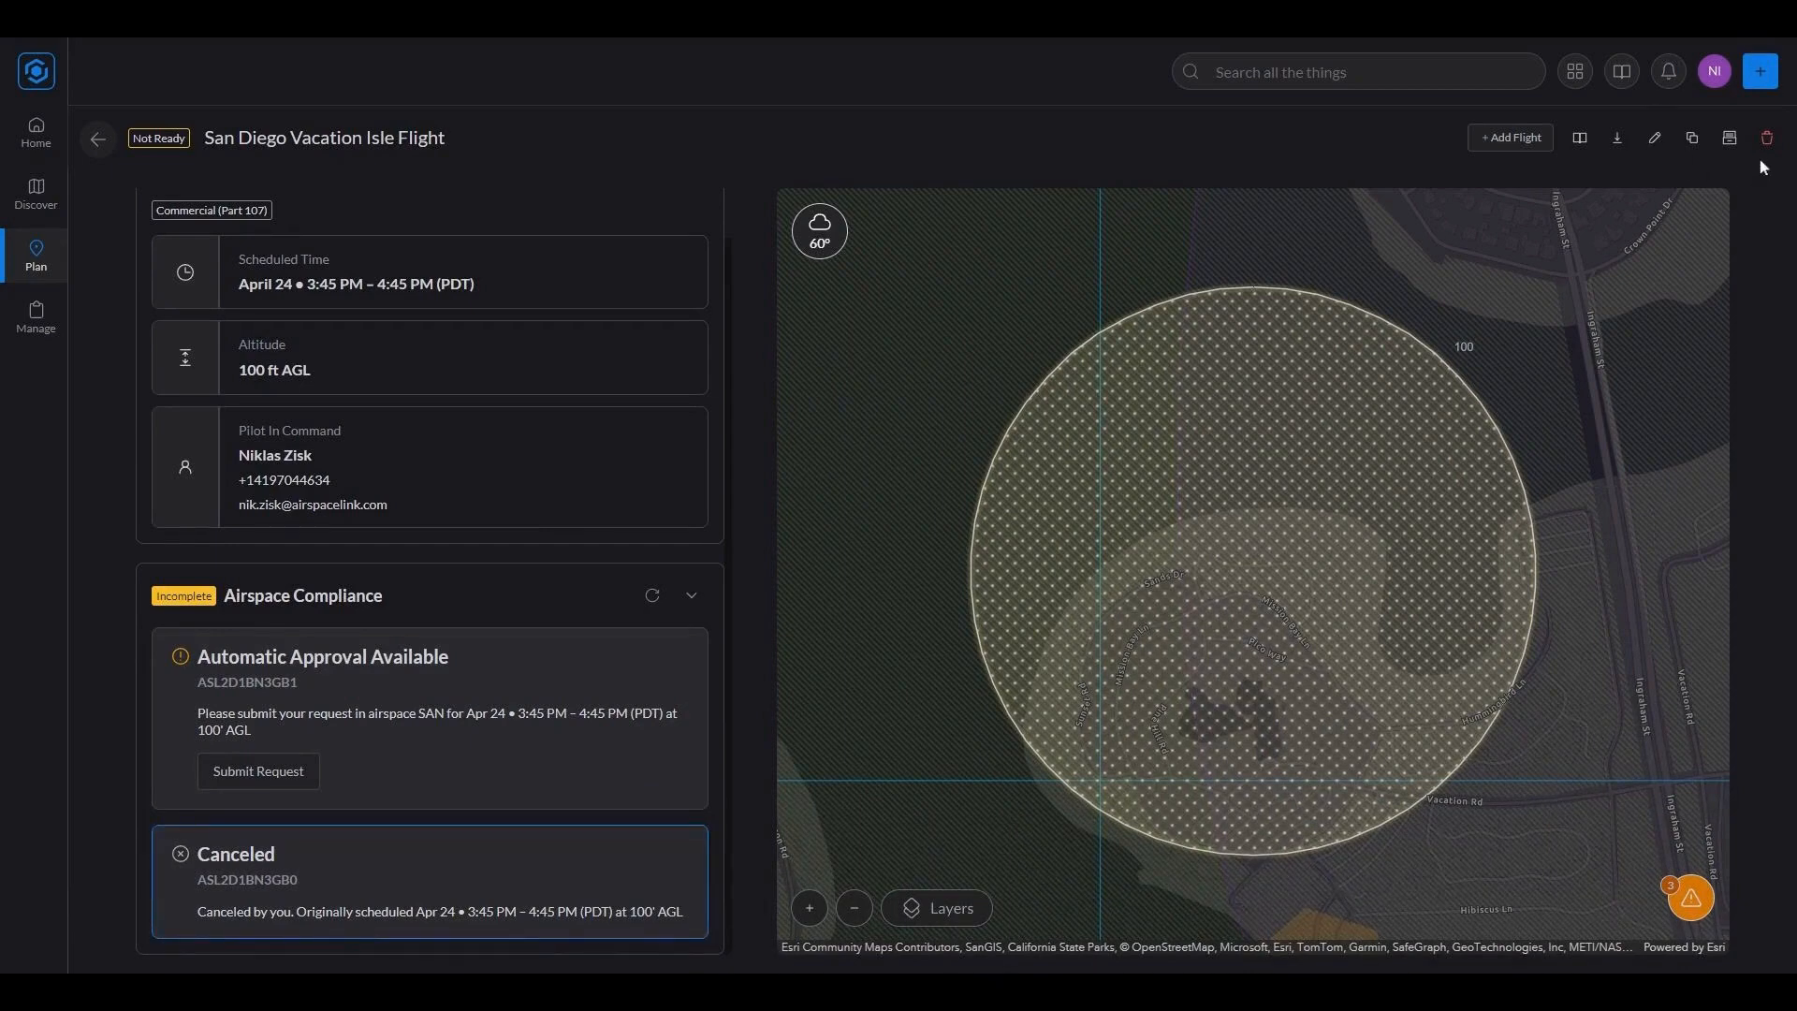
# Select a point on Vacation Isle in the Discover airspace map, check its weather forecast and collapse the forecast
pyautogui.click(38, 210)
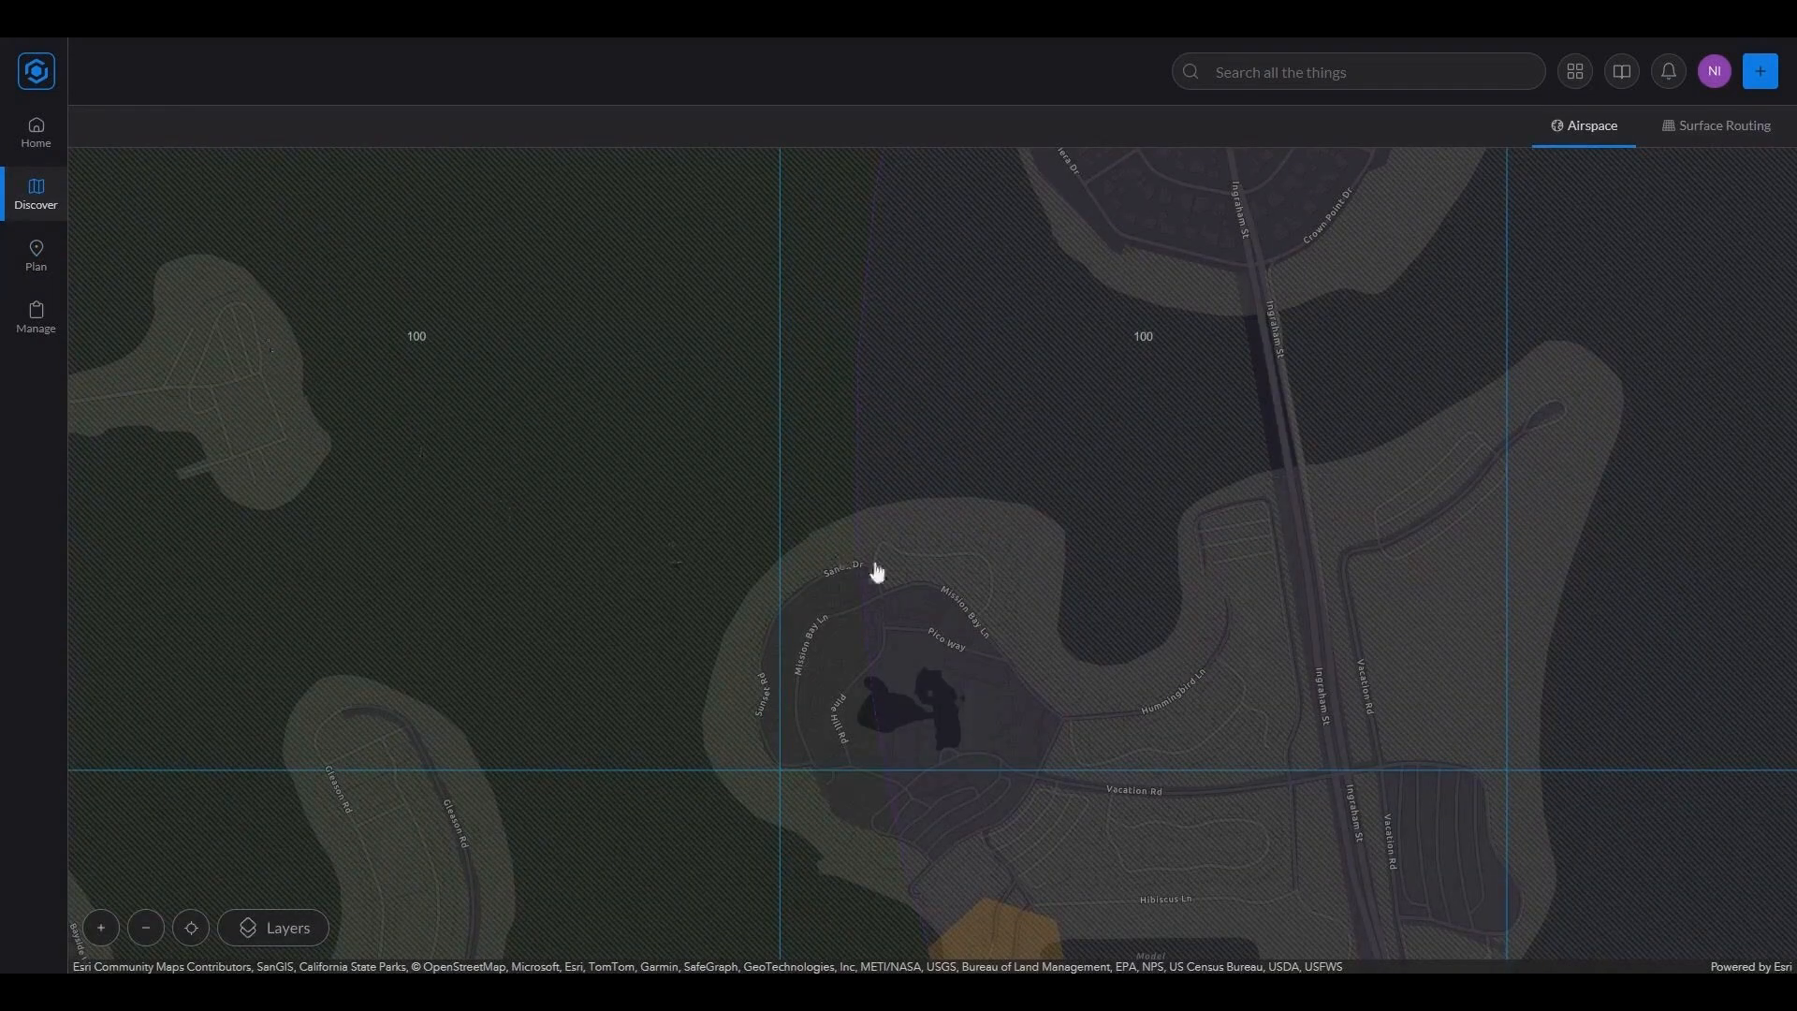
pyautogui.click(906, 659)
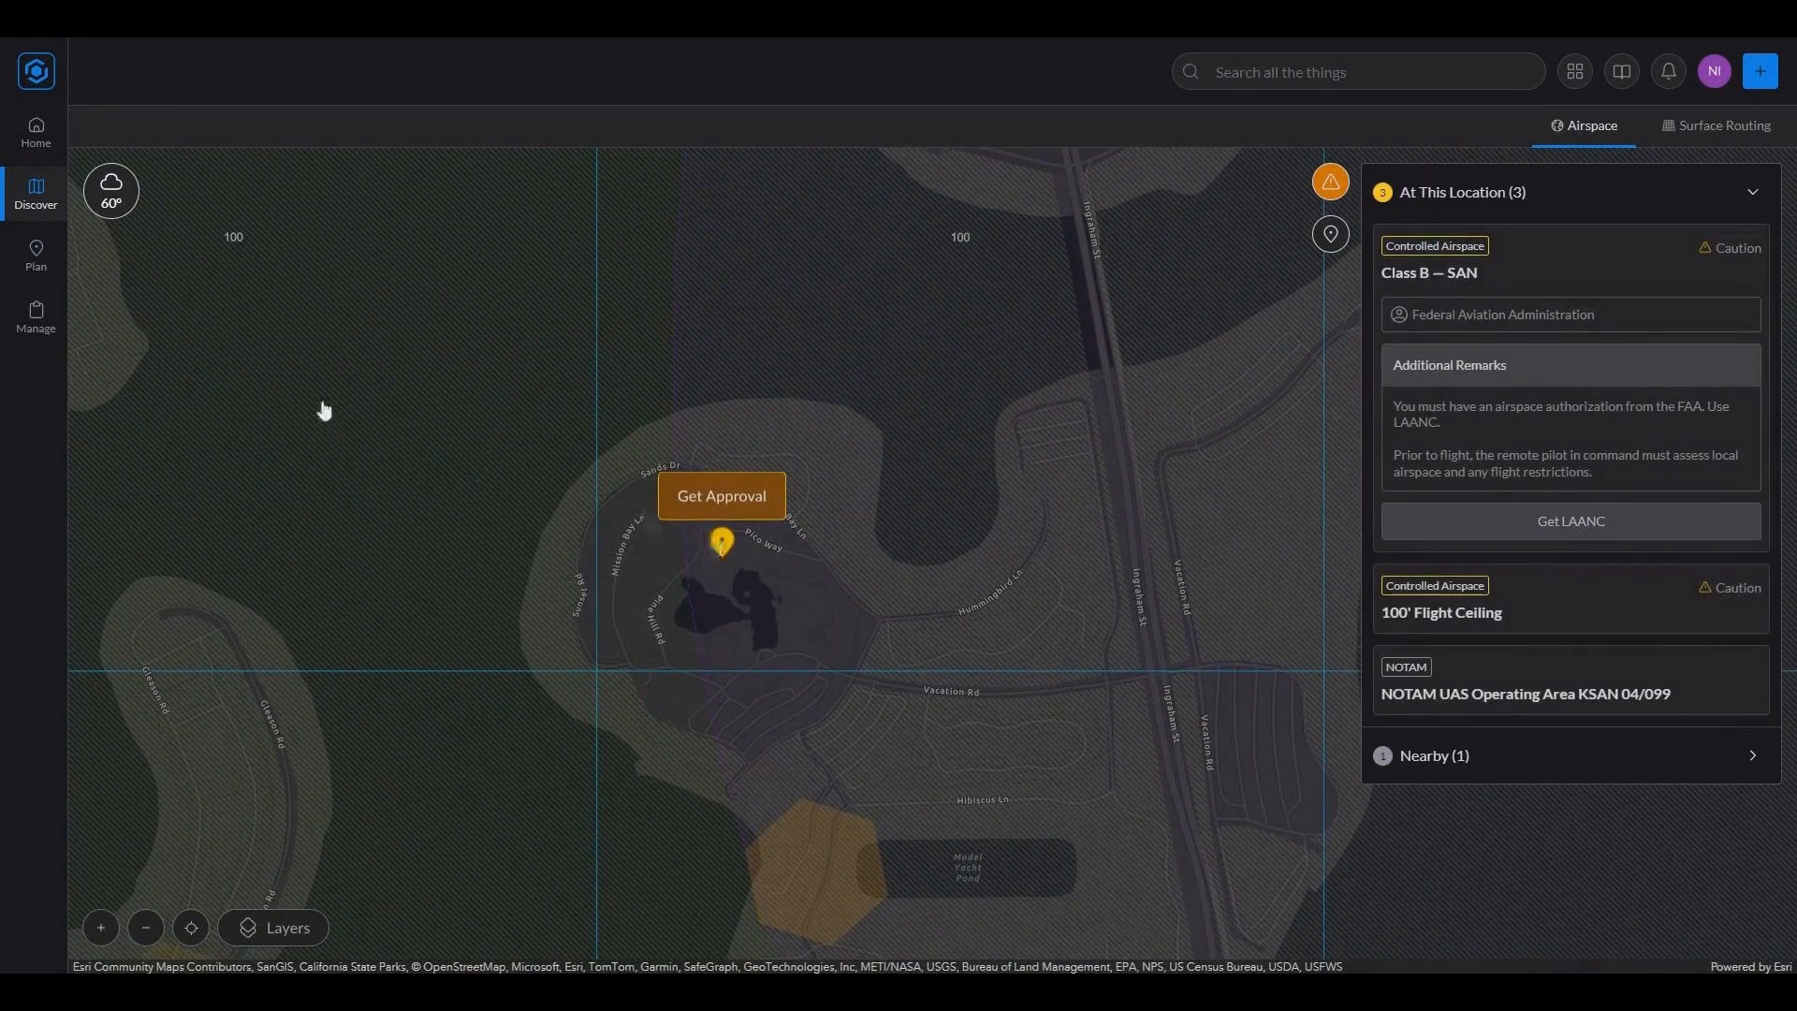
pyautogui.click(112, 195)
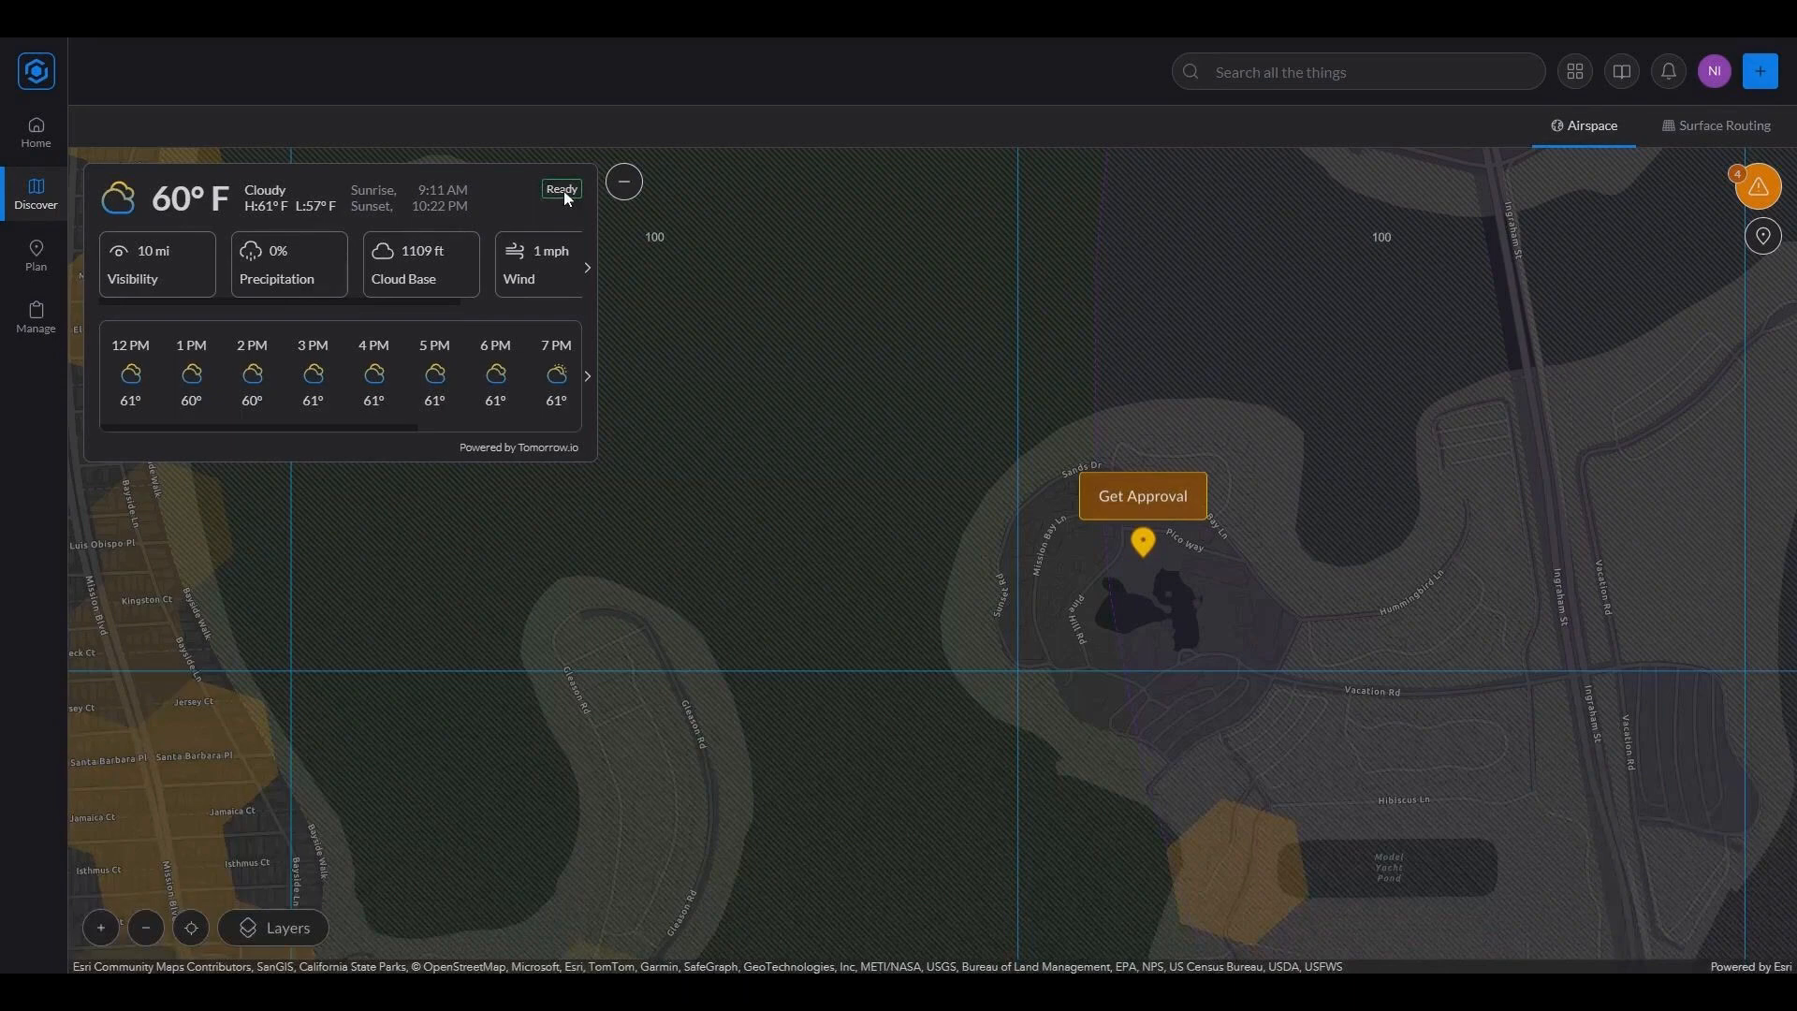
pyautogui.click(624, 182)
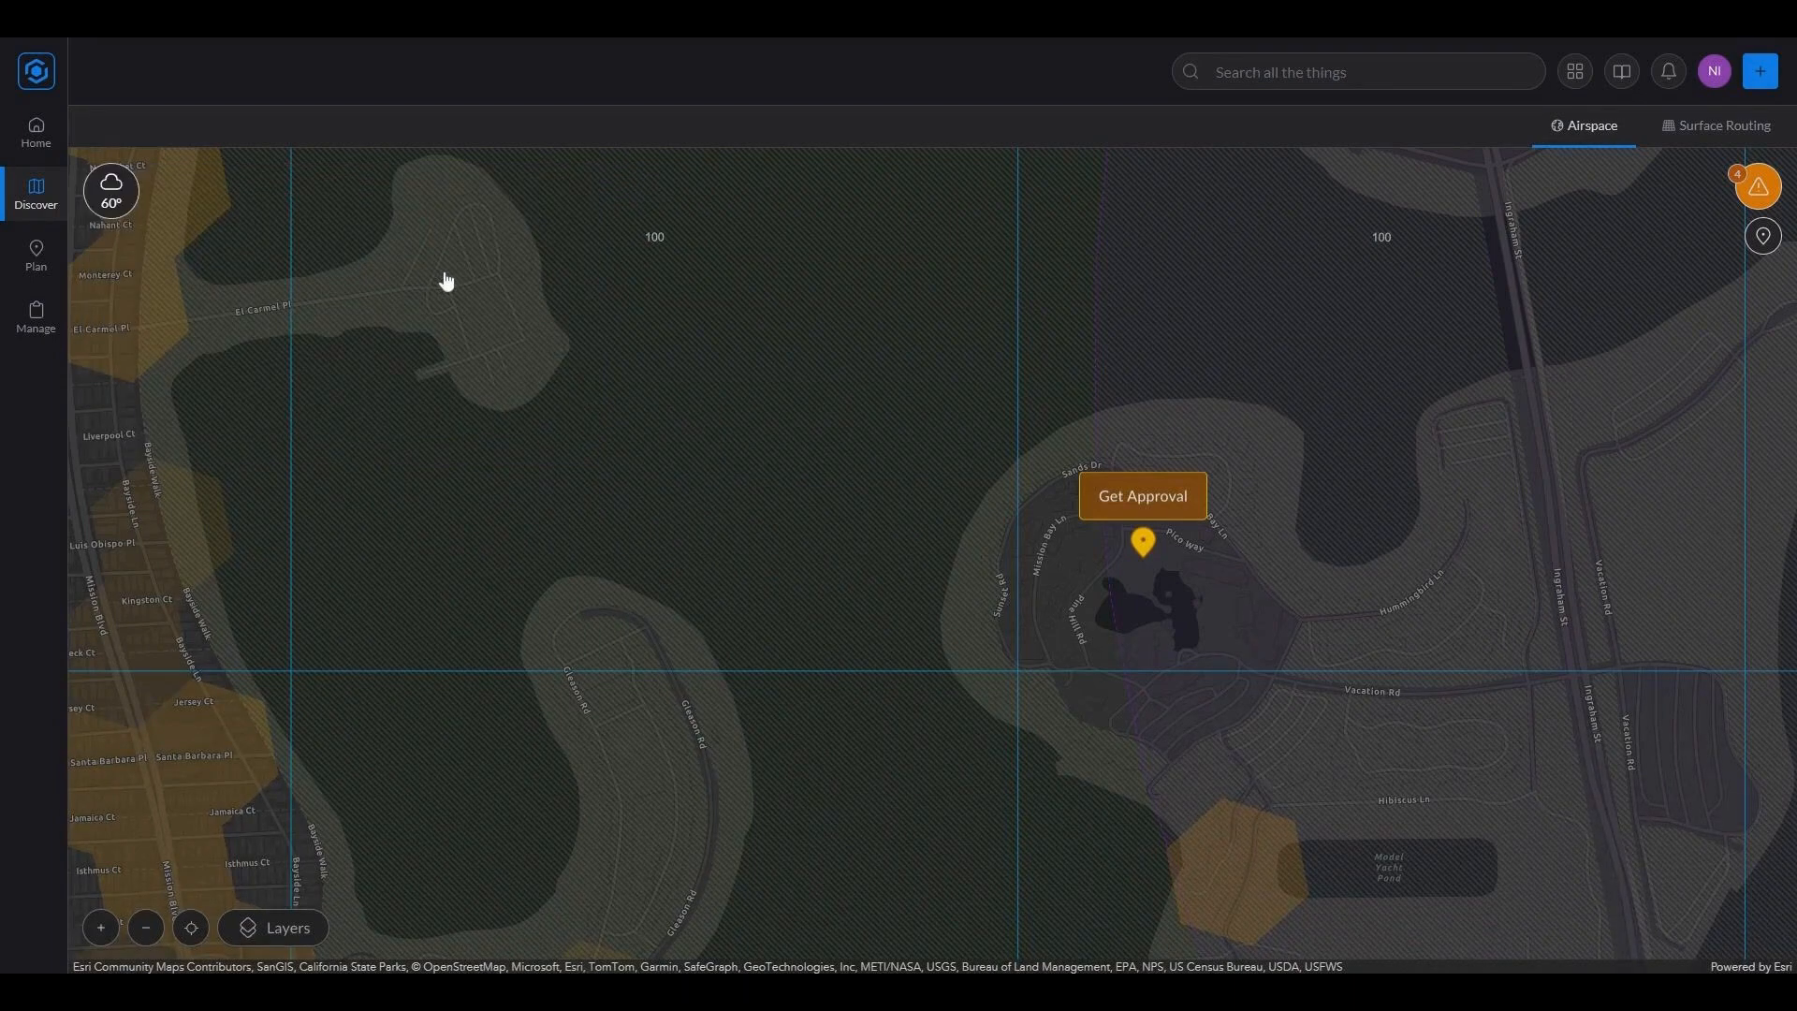